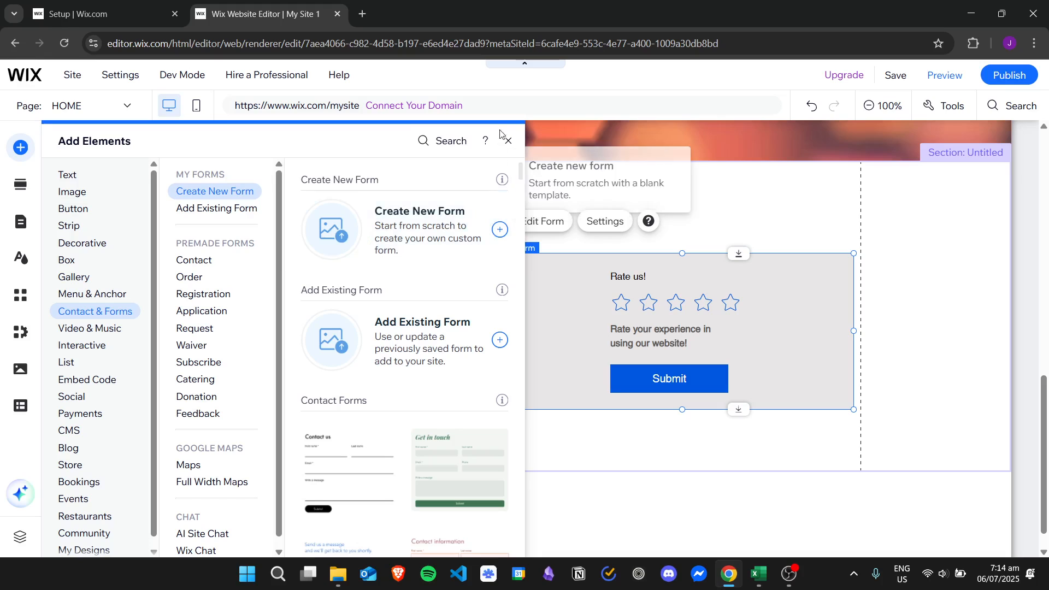
# Close the Add Elements panel, select the 'Rate us!' form and open it with Edit Form
pyautogui.click(508, 140)
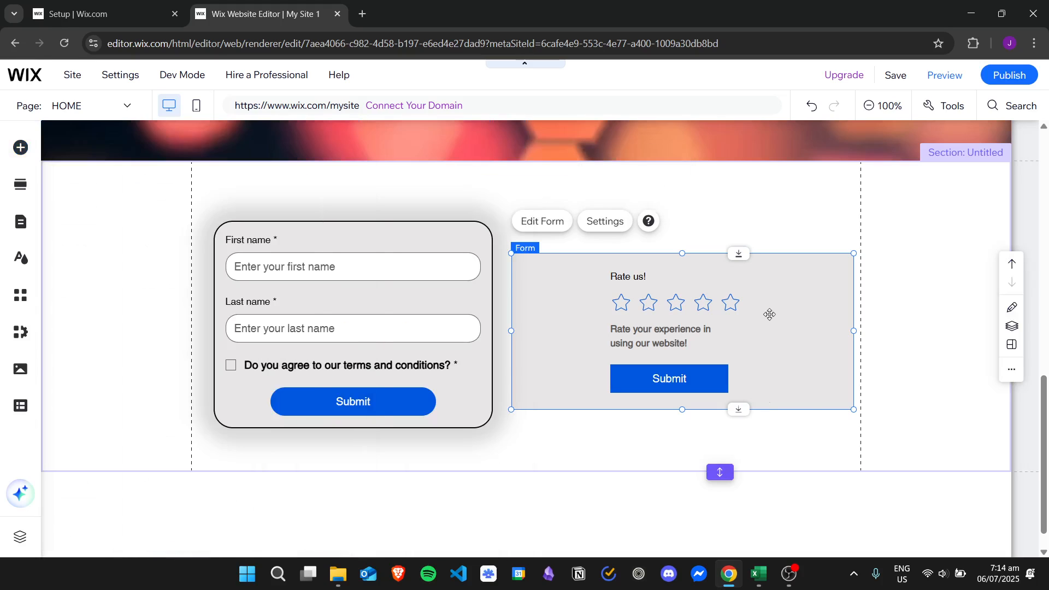
pyautogui.click(802, 429)
pyautogui.click(770, 335)
pyautogui.click(553, 221)
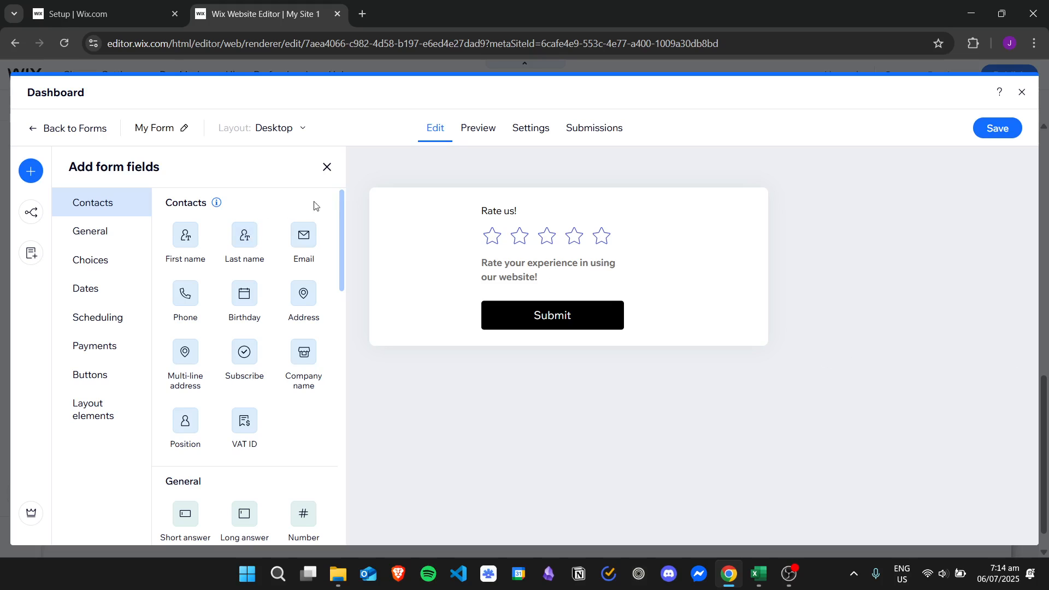
# Add a Dropdown field from Choices and narrow it below the star rating
pyautogui.moveTo(338, 204); pyautogui.dragTo(376, 322)
pyautogui.click(304, 337)
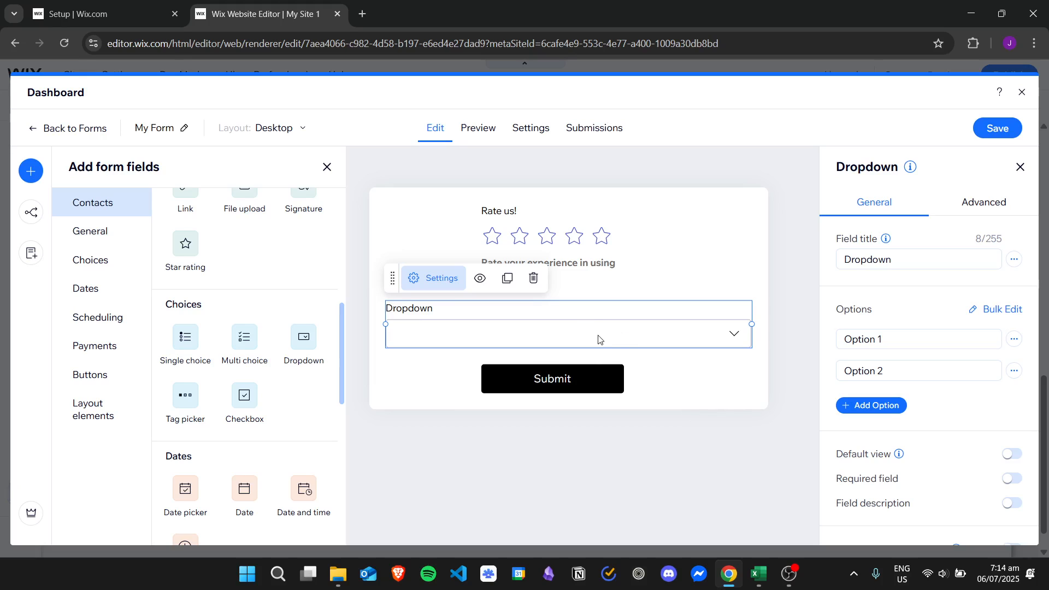
pyautogui.moveTo(752, 322); pyautogui.dragTo(599, 331)
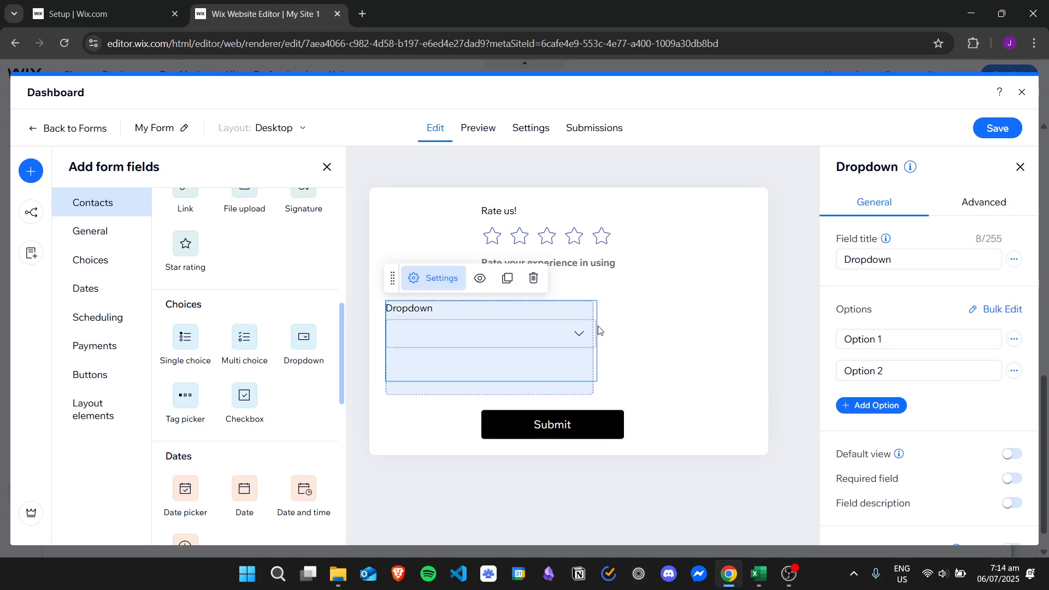
pyautogui.click(745, 420)
pyautogui.click(486, 334)
pyautogui.moveTo(466, 329); pyautogui.dragTo(536, 335)
pyautogui.click(697, 457)
# Resize and shift the dropdown until it lines up with the Submit button
pyautogui.click(649, 334)
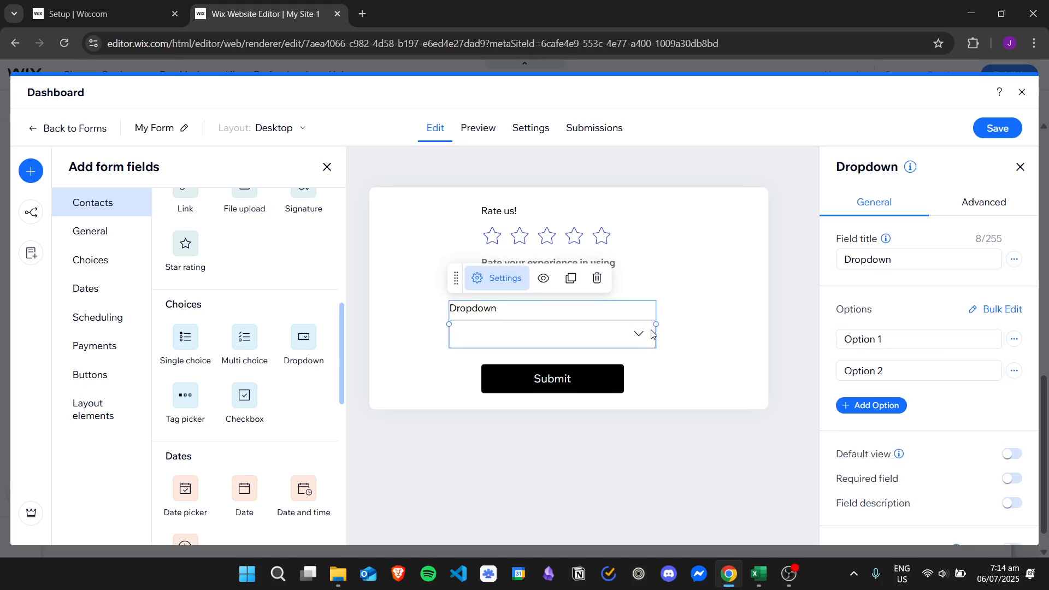
pyautogui.moveTo(657, 325); pyautogui.dragTo(624, 331)
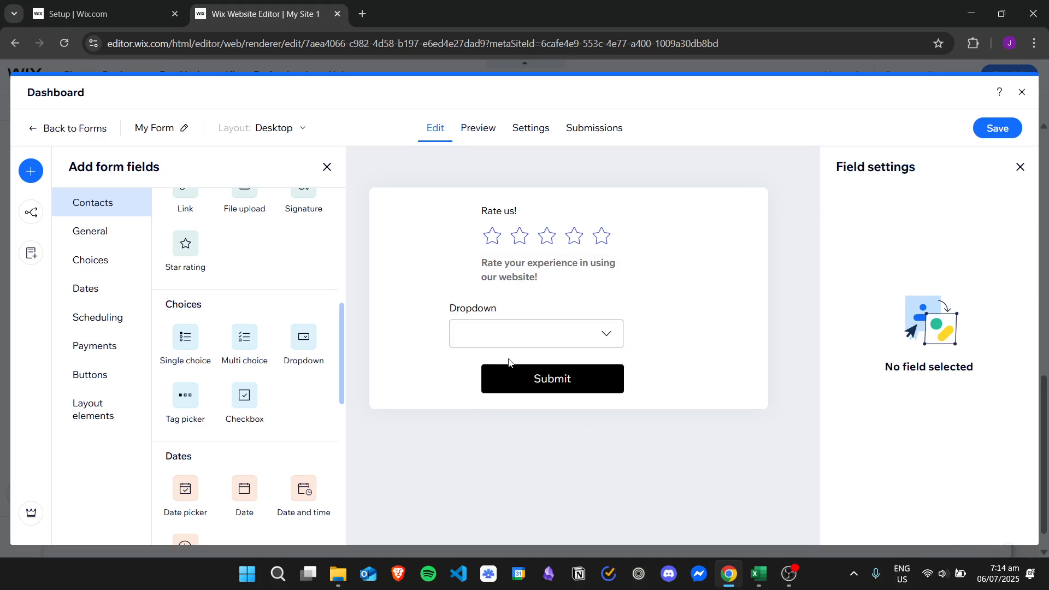
pyautogui.moveTo(517, 334); pyautogui.dragTo(535, 336)
pyautogui.click(716, 501)
pyautogui.click(625, 332)
pyautogui.moveTo(656, 324); pyautogui.dragTo(631, 379)
pyautogui.click(735, 479)
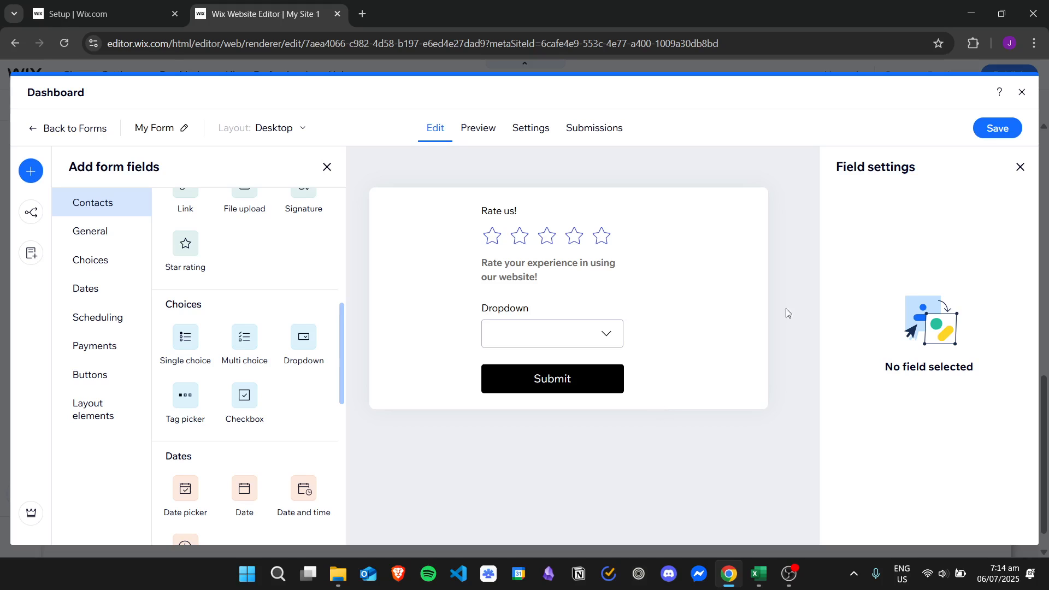
# Set the dropdown's field title to 'Rate your experience!'
pyautogui.click(553, 324)
pyautogui.click(924, 257)
pyautogui.hotkey('ctrl', 'a')
pyautogui.write('R')
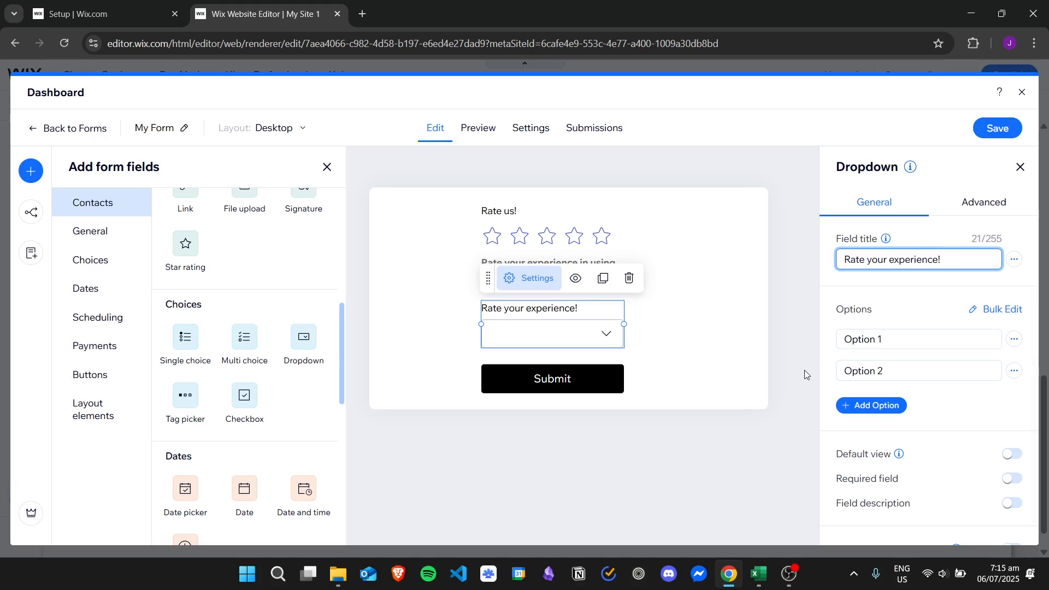
# Rename the first two options to Great and Good
pyautogui.click(907, 339)
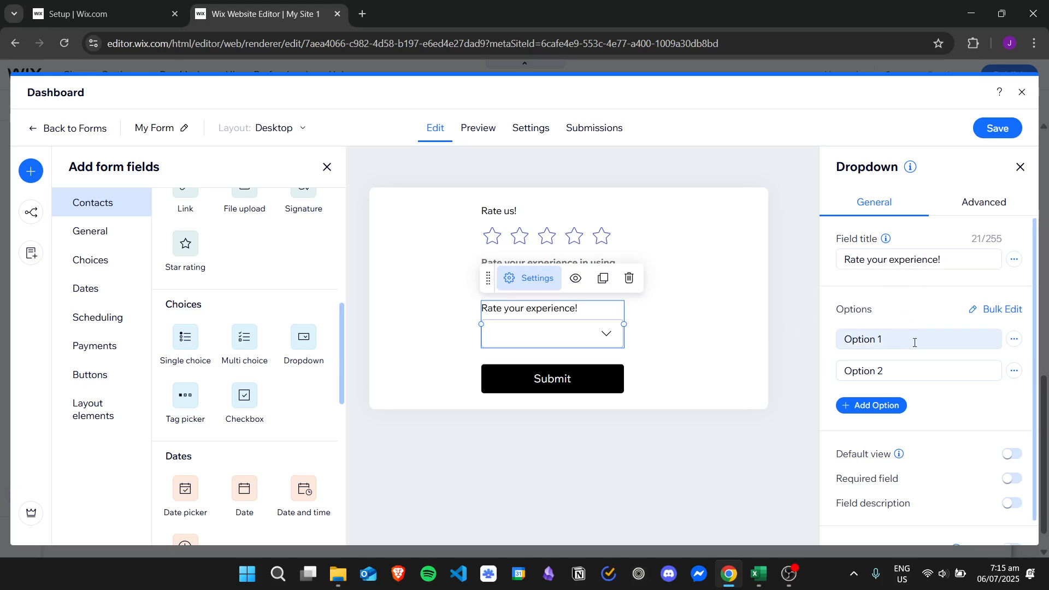
pyautogui.hotkey('ctrl', 'a')
pyautogui.write('Gr')
pyautogui.press('Tab')
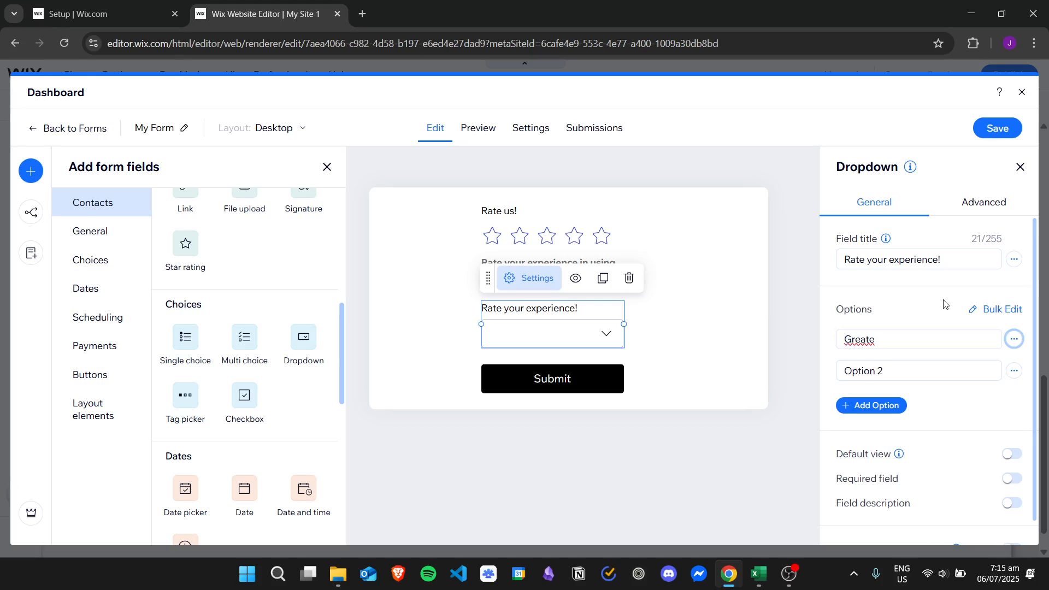
pyautogui.click(896, 337)
pyautogui.click(890, 371)
pyautogui.hotkey('ctrl', 'a')
pyautogui.write('Good')
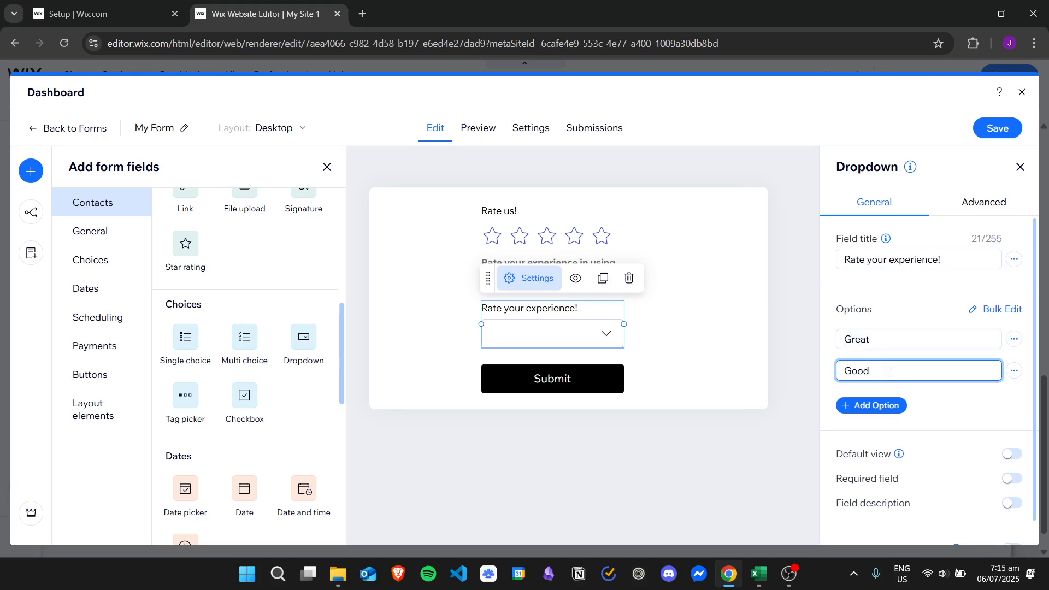
# Add two more options, Neutral and Bad
pyautogui.click(876, 404)
pyautogui.write('B')
pyautogui.hotkey('ctrl', 'a')
pyautogui.write('Neutral')
pyautogui.click(873, 437)
pyautogui.hotkey('ctrl', 'a')
pyautogui.write('Bad')
pyautogui.click(954, 468)
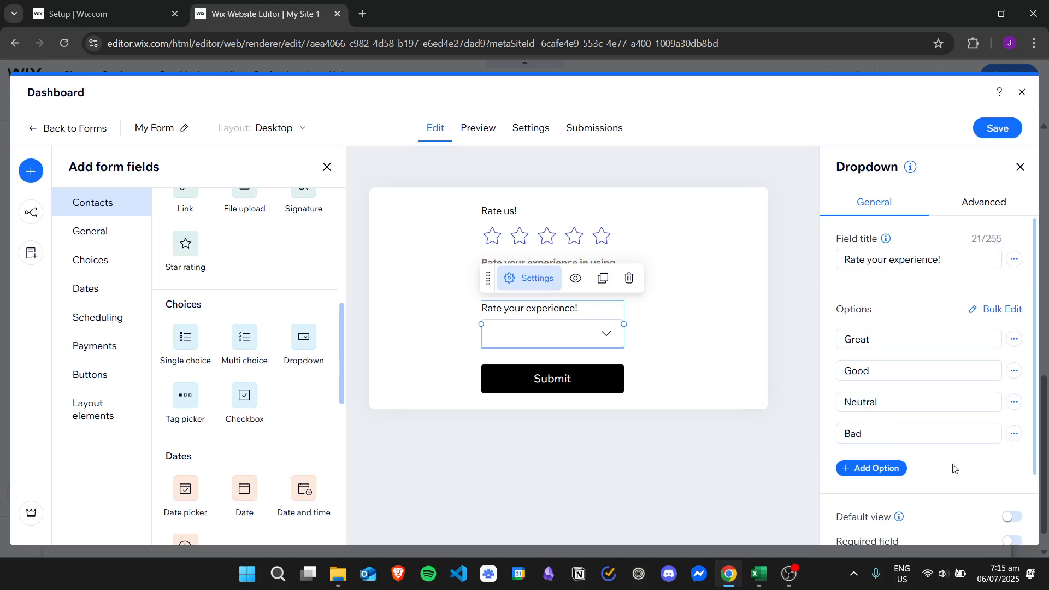
pyautogui.click(1014, 340)
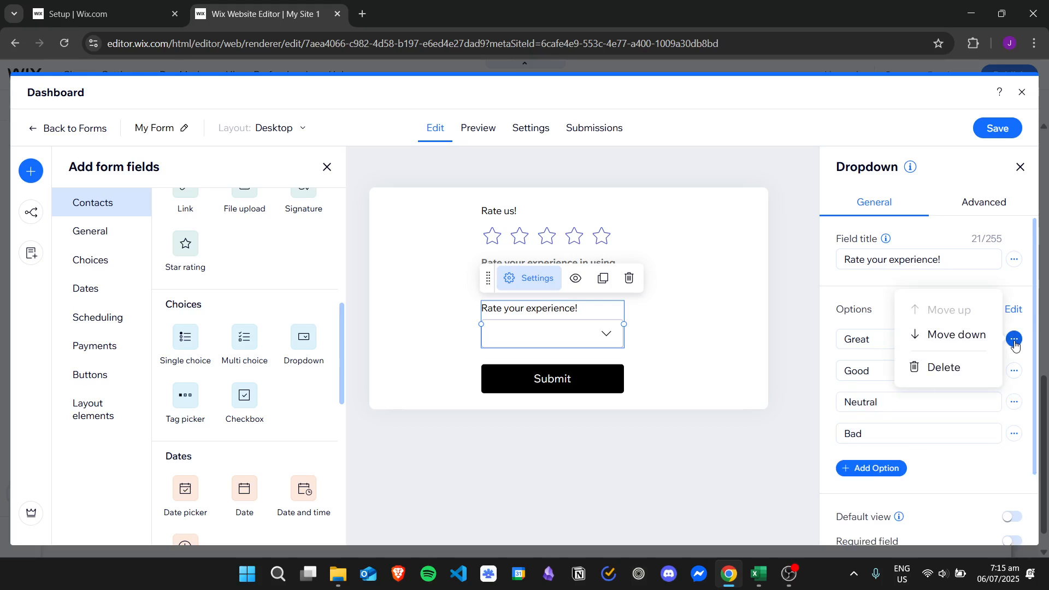
pyautogui.click(968, 335)
pyautogui.click(1014, 370)
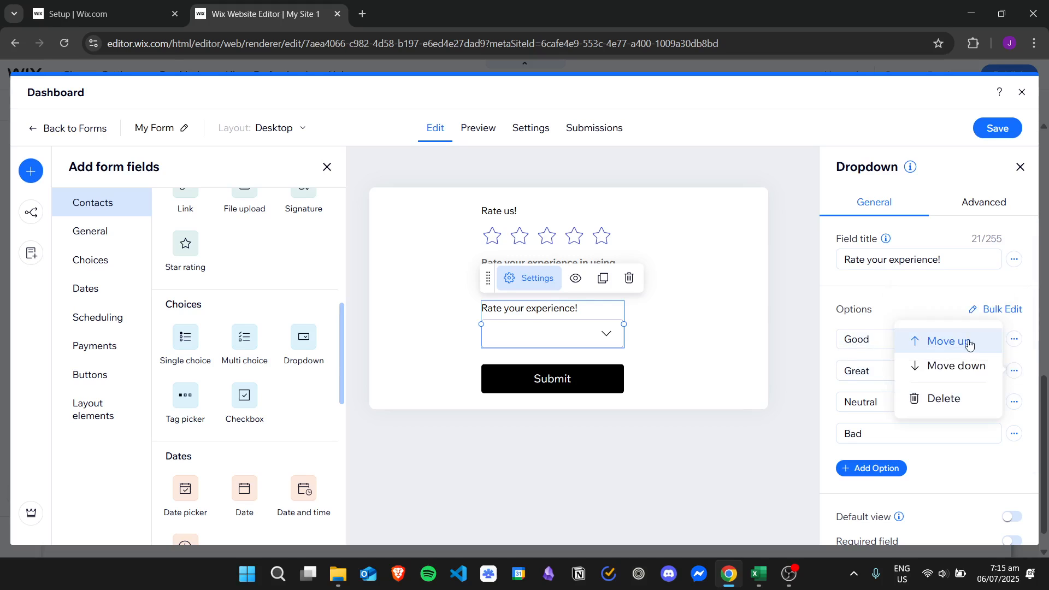
pyautogui.click(970, 343)
pyautogui.click(1014, 402)
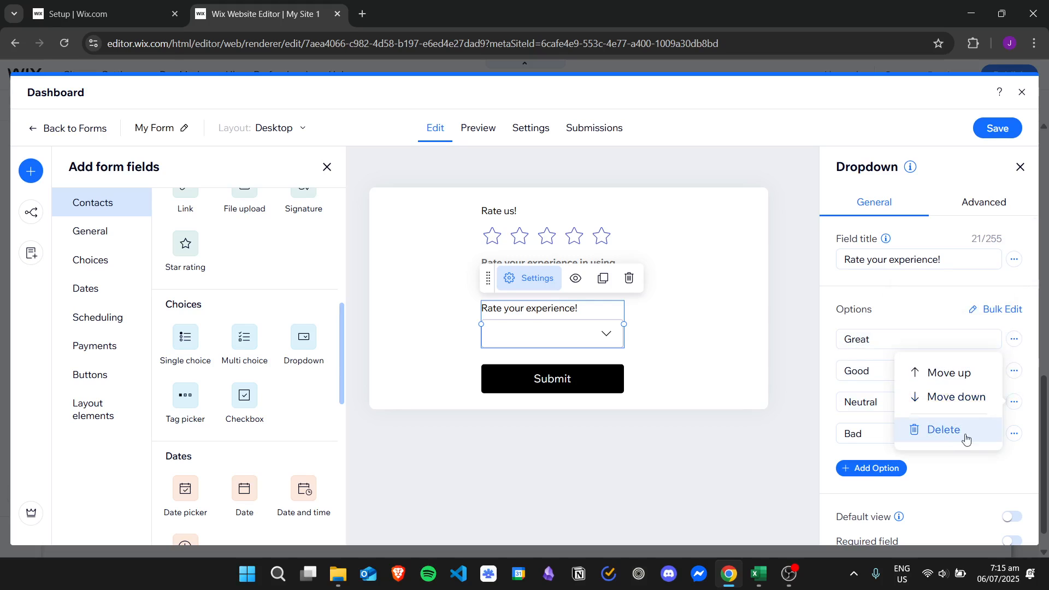
pyautogui.click(964, 434)
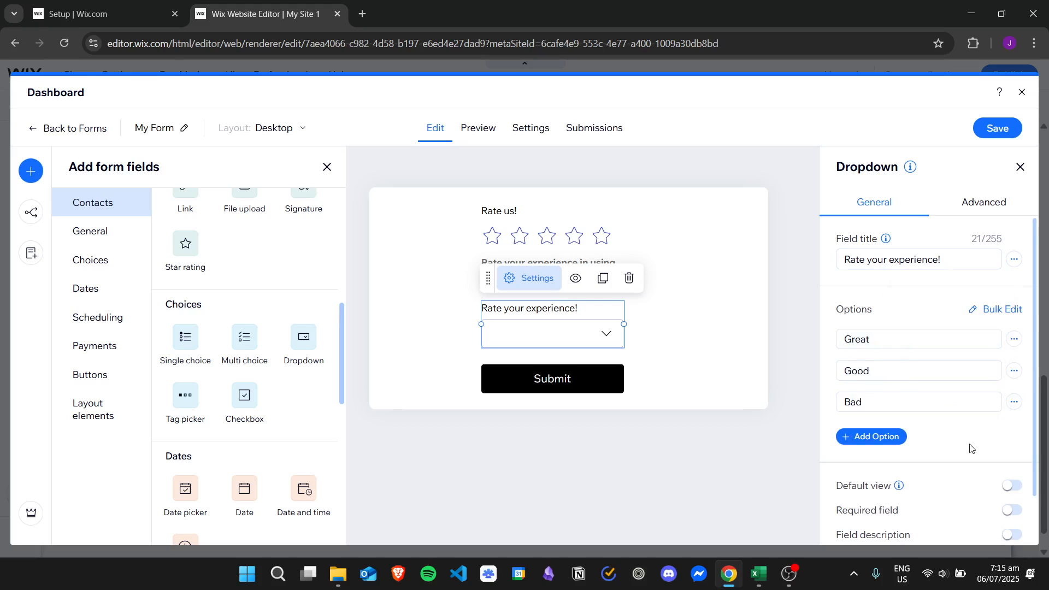
pyautogui.click(872, 439)
pyautogui.click(875, 430)
pyautogui.hotkey('ctrl', 'a')
pyautogui.write('N')
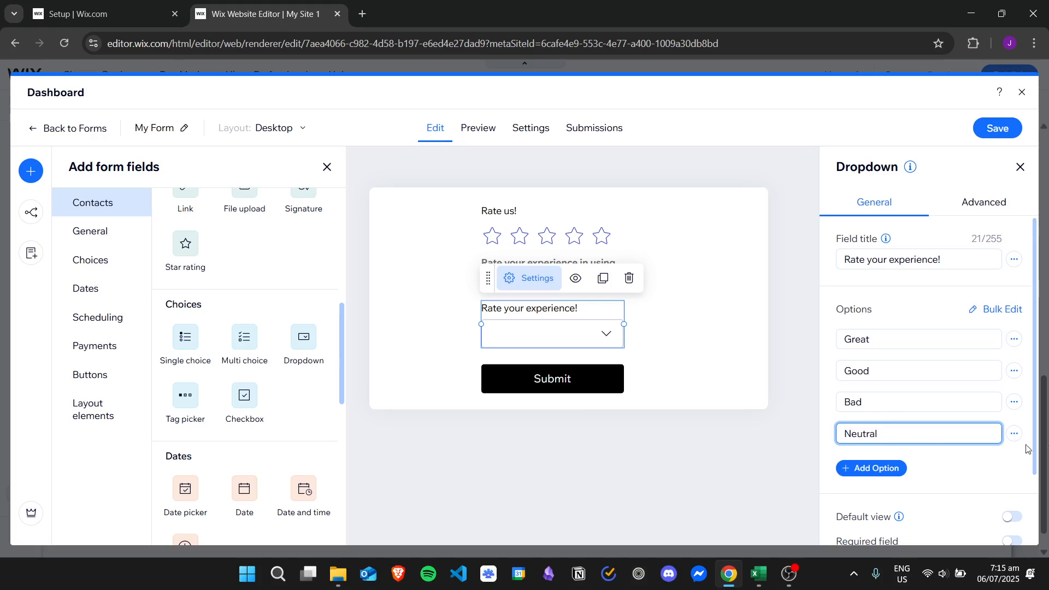
pyautogui.click(1014, 433)
pyautogui.click(979, 408)
pyautogui.moveTo(1033, 367); pyautogui.dragTo(1044, 482)
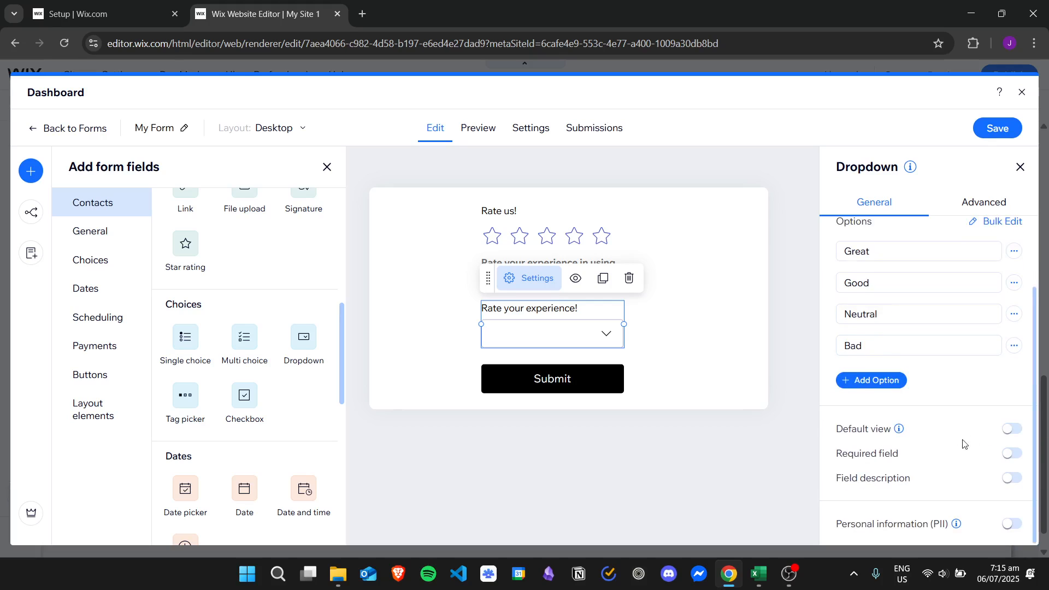
# Make the dropdown required and show the 'Choose one' placeholder by default
pyautogui.click(1005, 453)
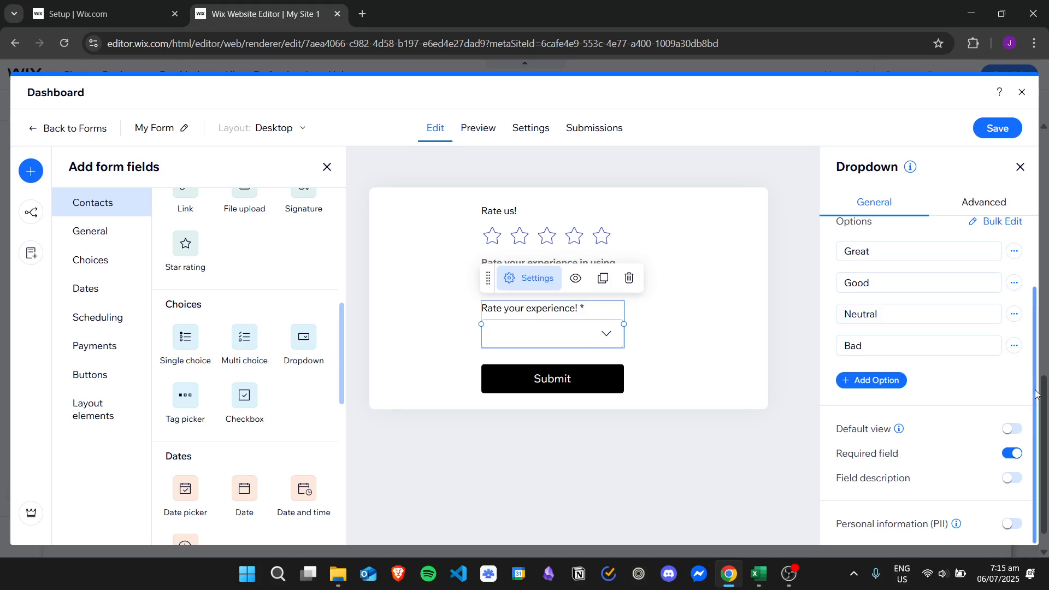
pyautogui.click(1011, 428)
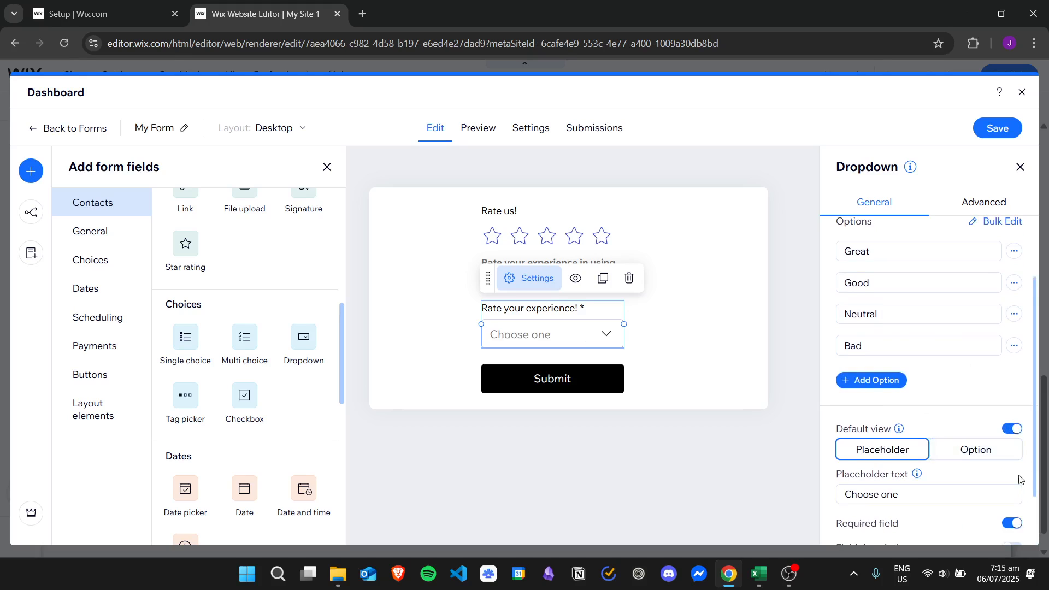
pyautogui.scroll(-1, 909, 404)
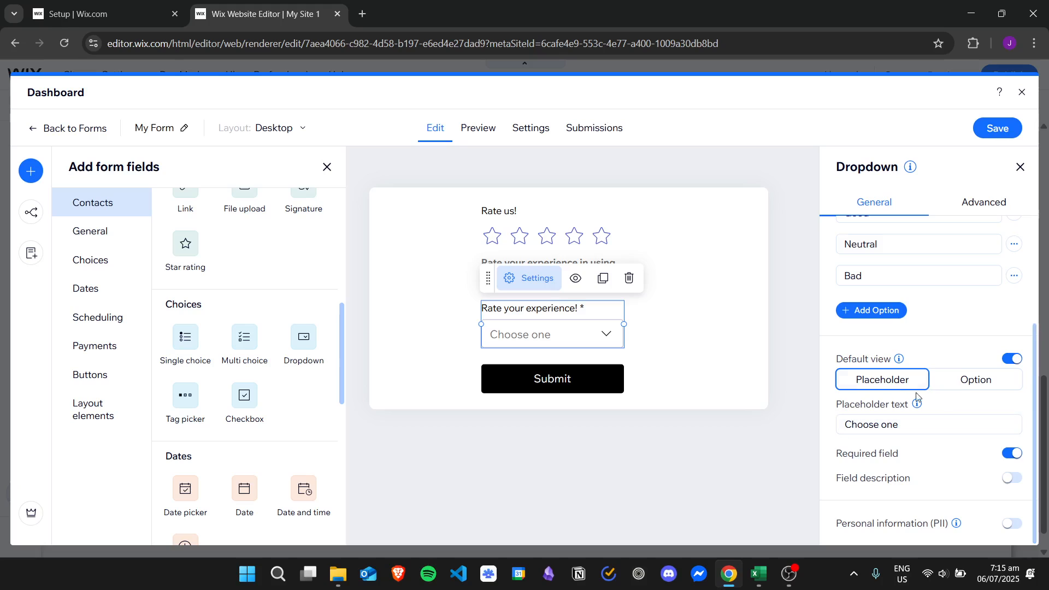
pyautogui.moveTo(916, 403)
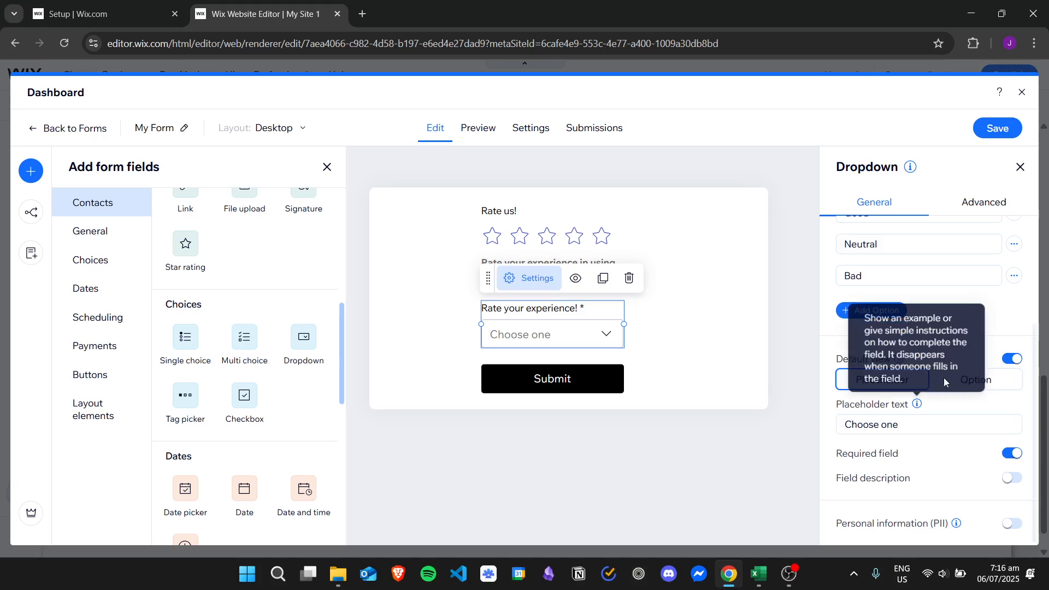
pyautogui.click(1006, 389)
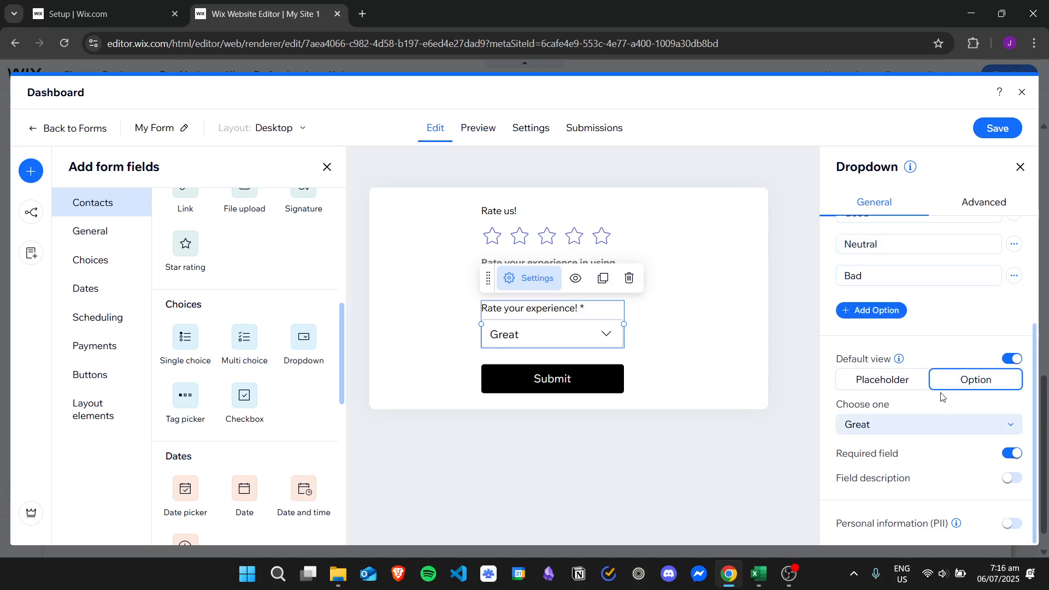
pyautogui.click(897, 383)
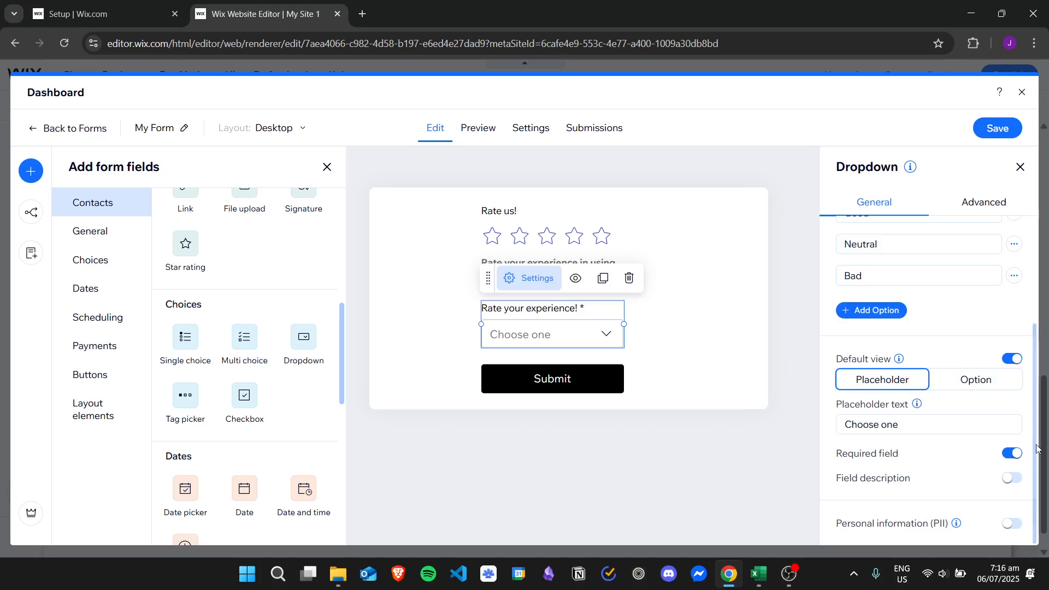
# Add the description 'Rate your experience in using the website' and check the field key
pyautogui.click(1007, 479)
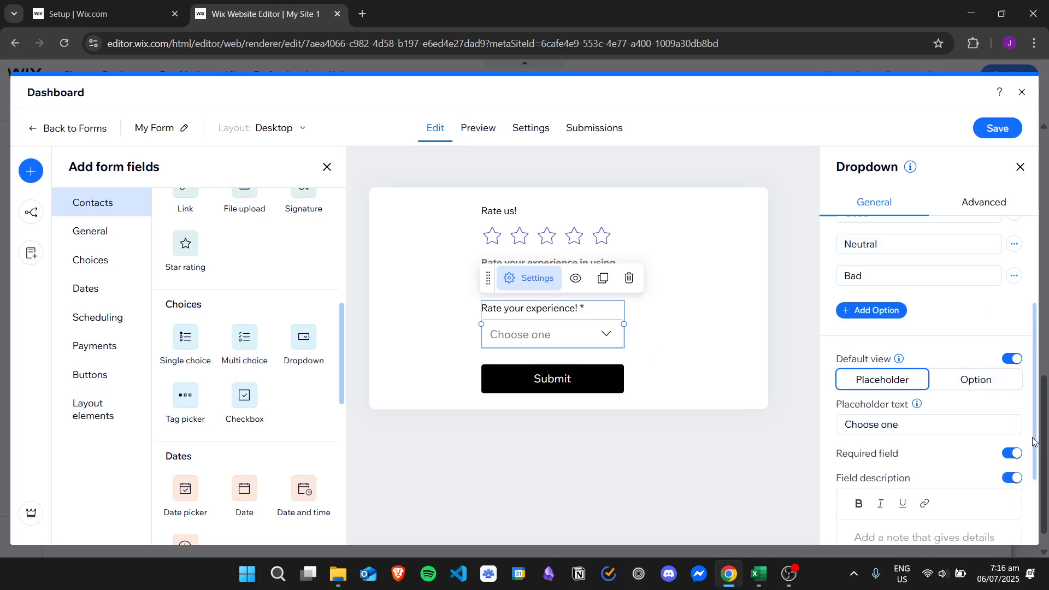
pyautogui.scroll(-2, 1036, 440)
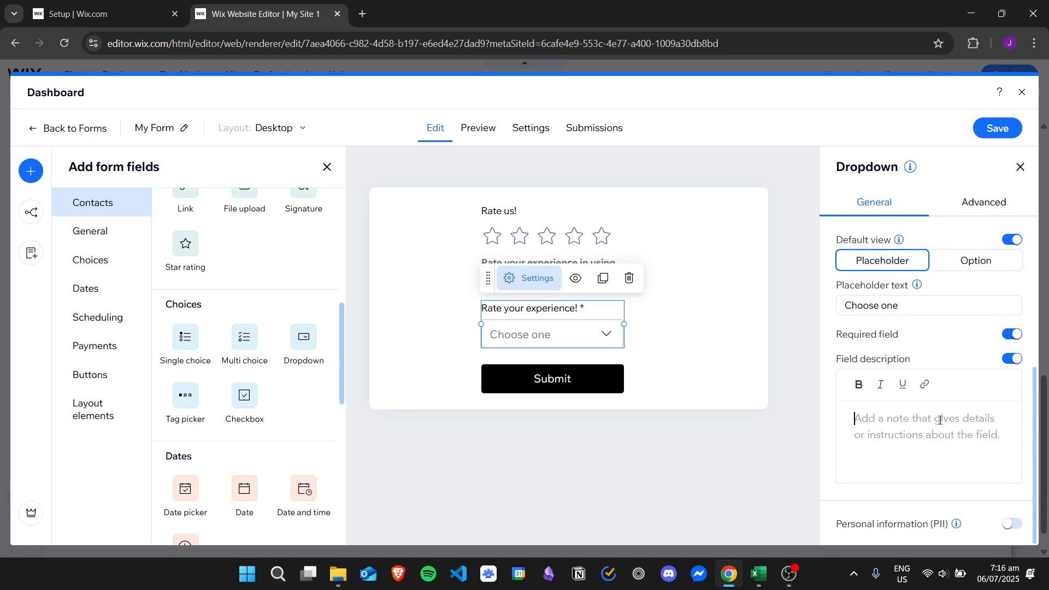
pyautogui.write('Rate yo')
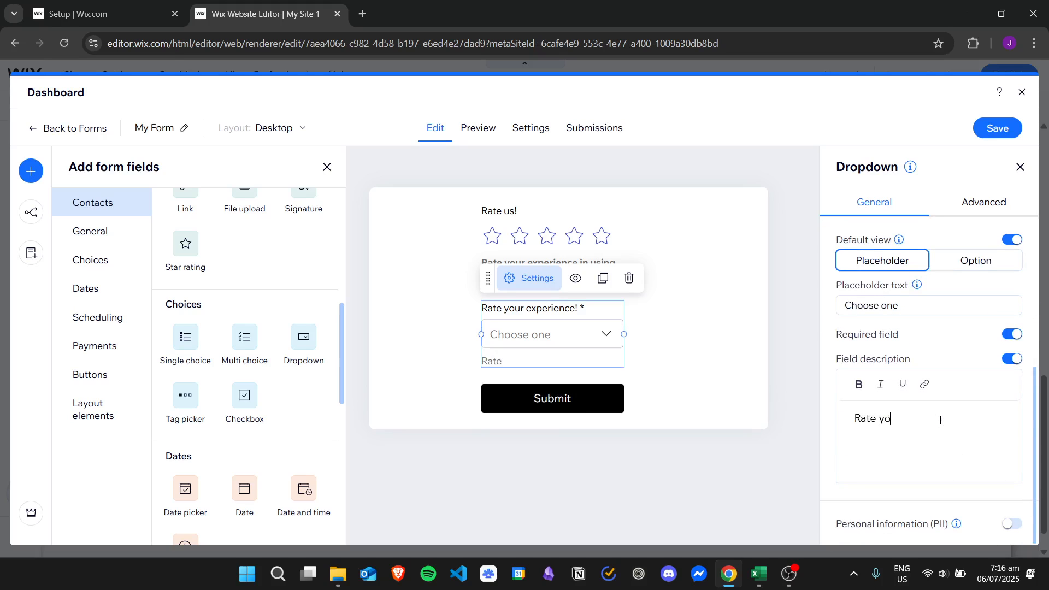
pyautogui.write('ur experience in using the website.')
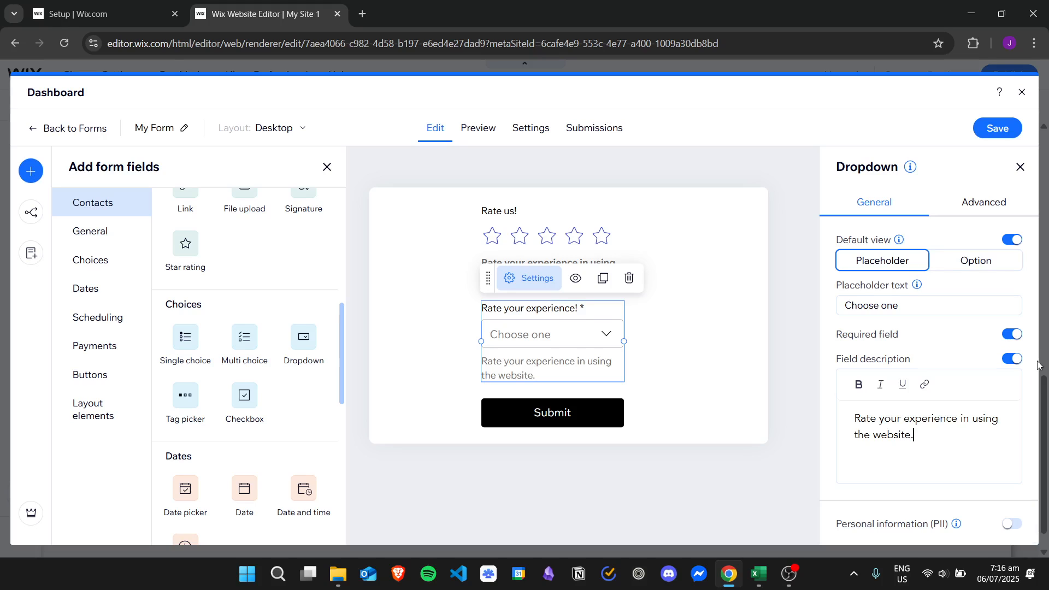
pyautogui.scroll(4, 1022, 434)
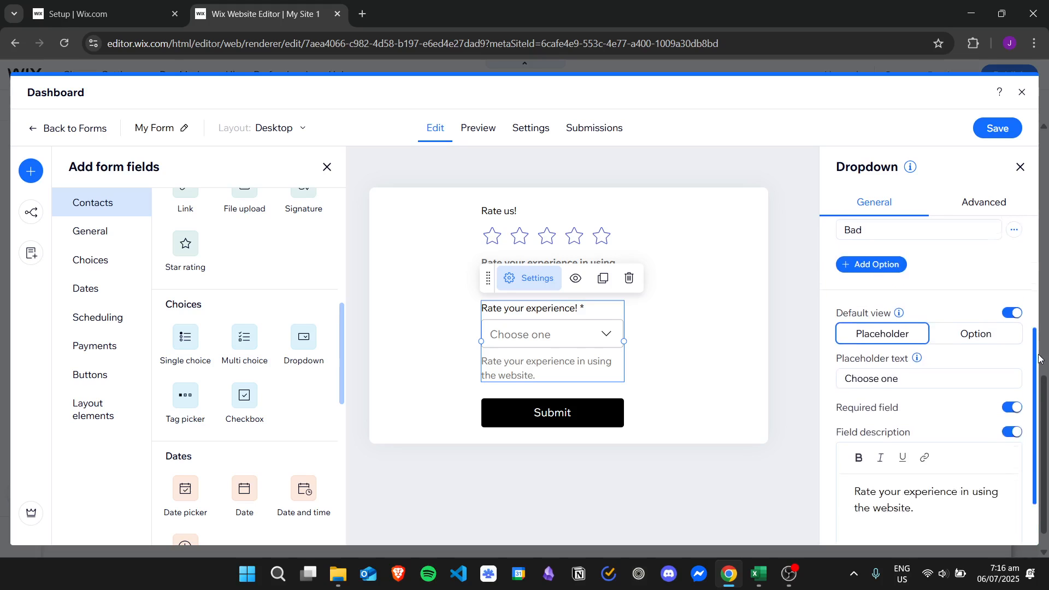
pyautogui.click(980, 202)
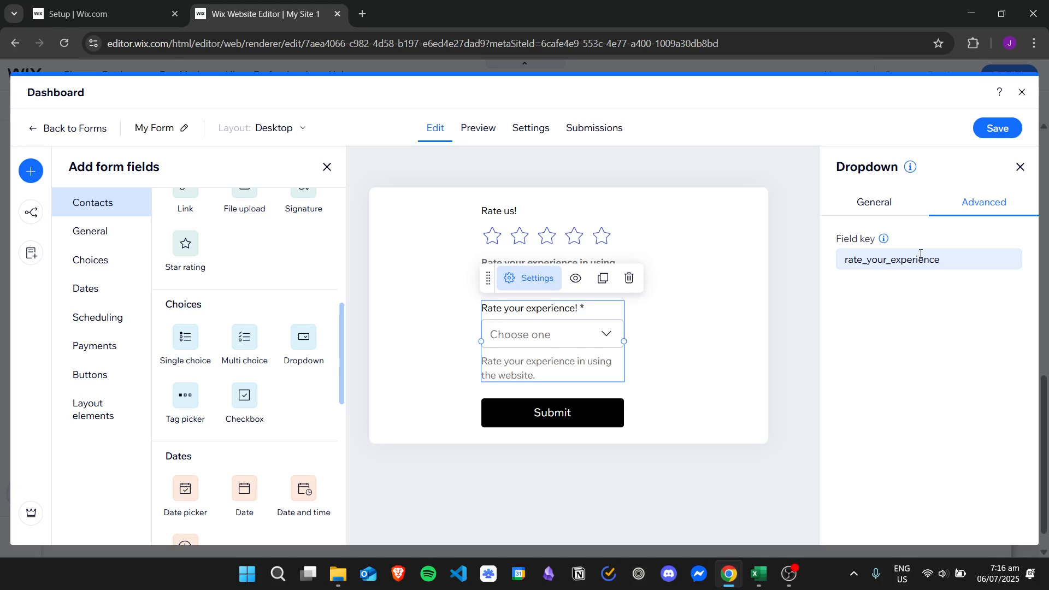
pyautogui.click(902, 203)
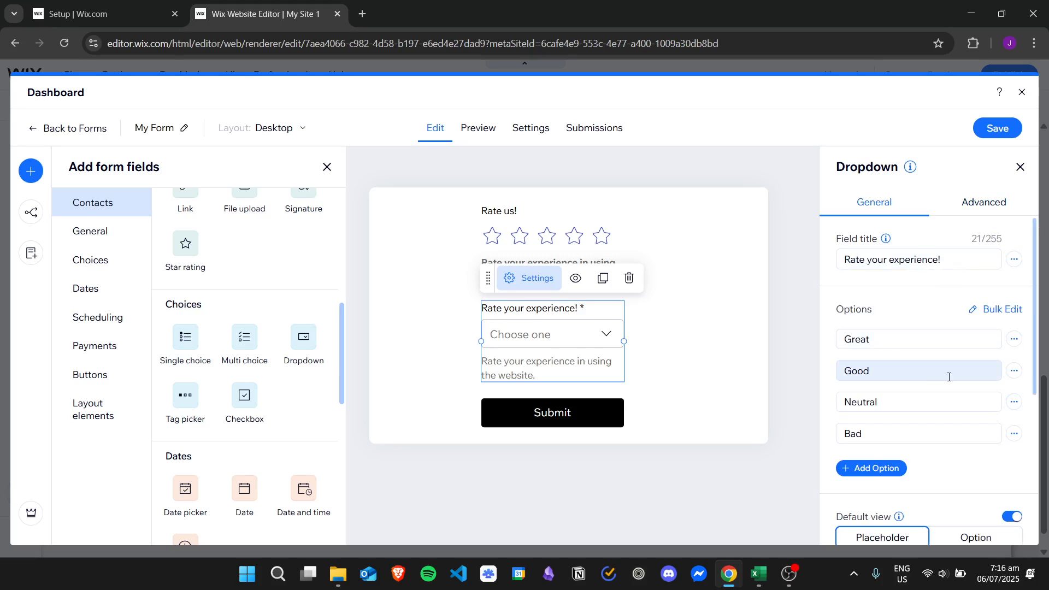
pyautogui.click(478, 128)
# In preview, give three stars and choose Good in the dropdown
pyautogui.click(502, 228)
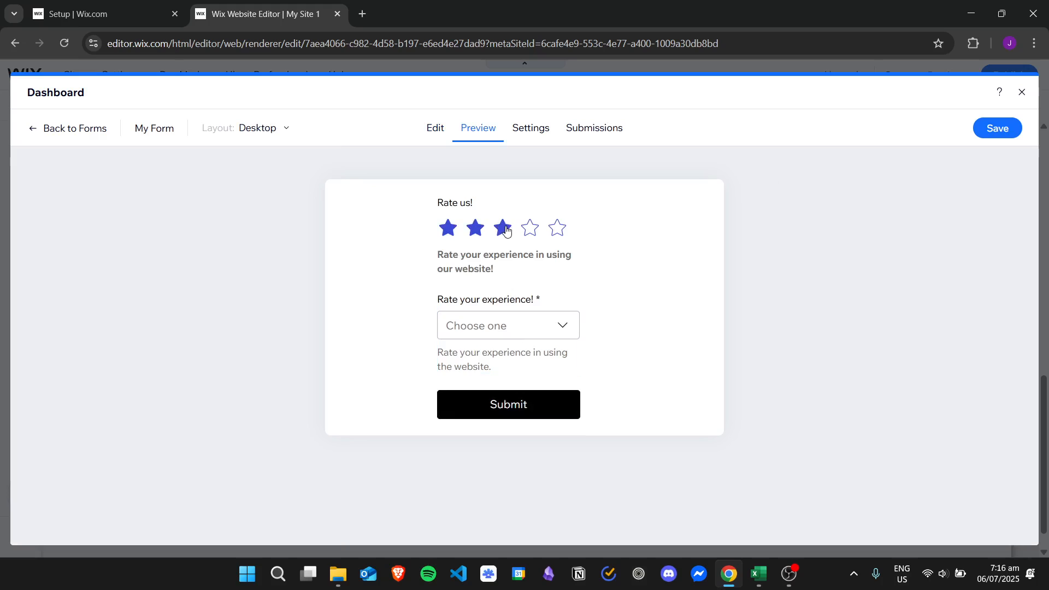
pyautogui.click(532, 326)
pyautogui.click(515, 392)
# Review the form's Settings and Submissions, then return to Edit and save
pyautogui.click(549, 130)
pyautogui.moveTo(1032, 174); pyautogui.dragTo(1014, 416)
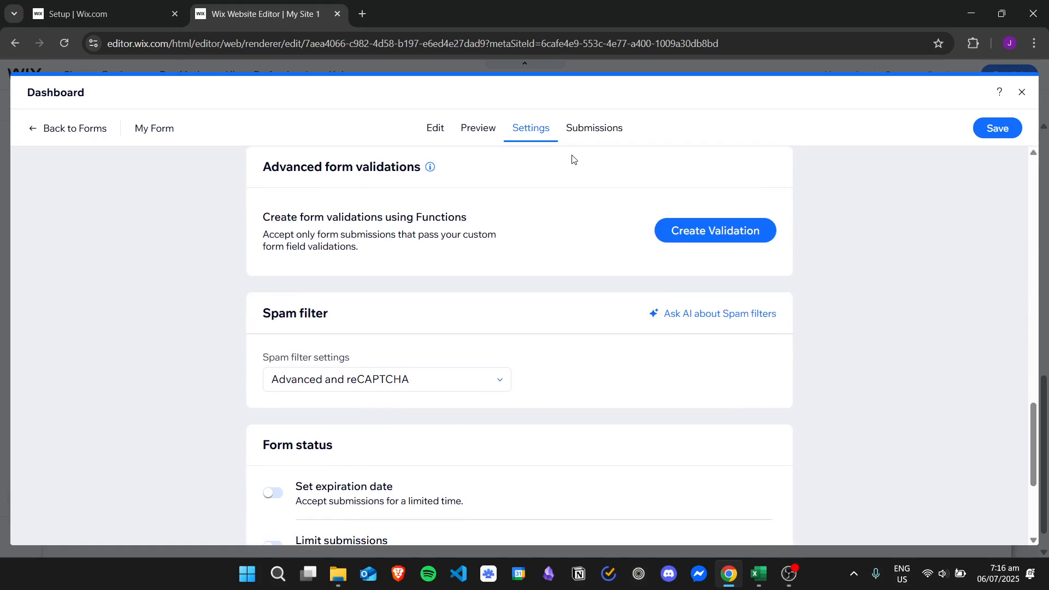
pyautogui.click(600, 132)
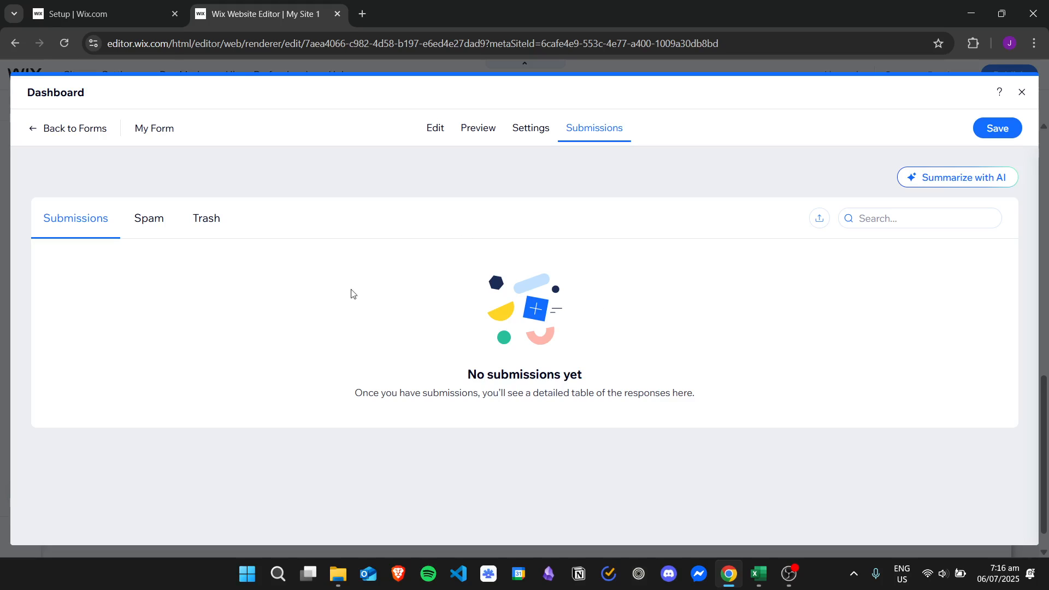
pyautogui.click(436, 128)
pyautogui.click(1010, 129)
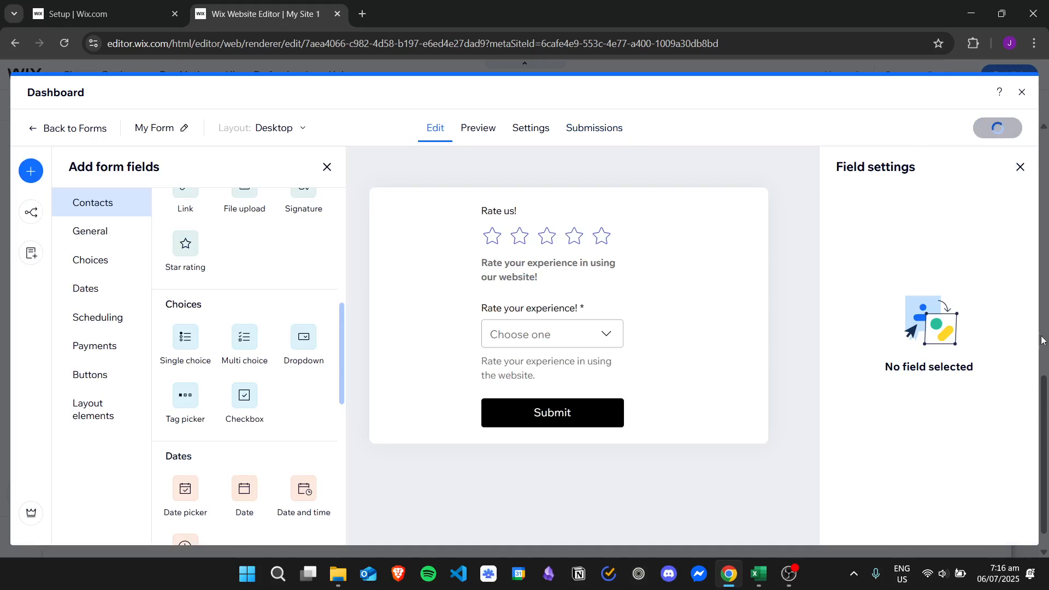
# Close the dashboard, move the rating form higher, and resize and shift it right beside the sign-up form
pyautogui.click(1023, 92)
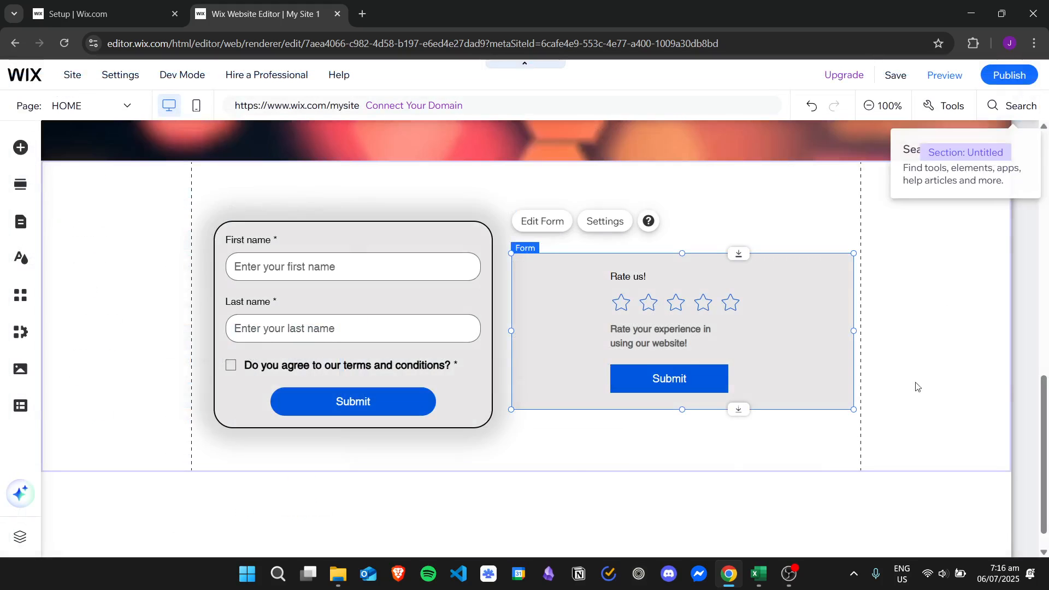
pyautogui.click(780, 316)
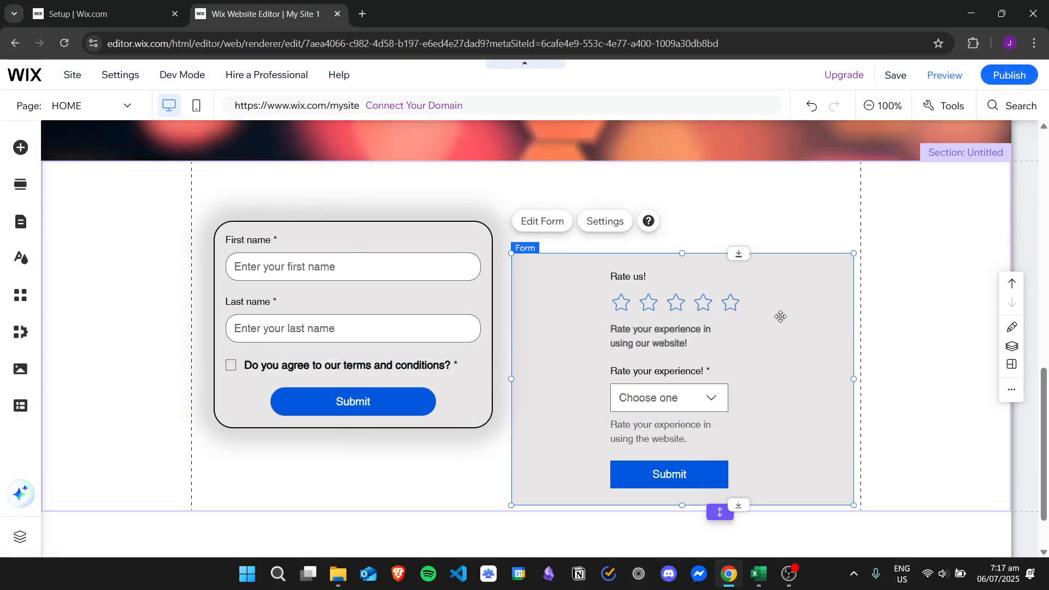
pyautogui.moveTo(775, 349); pyautogui.dragTo(773, 311)
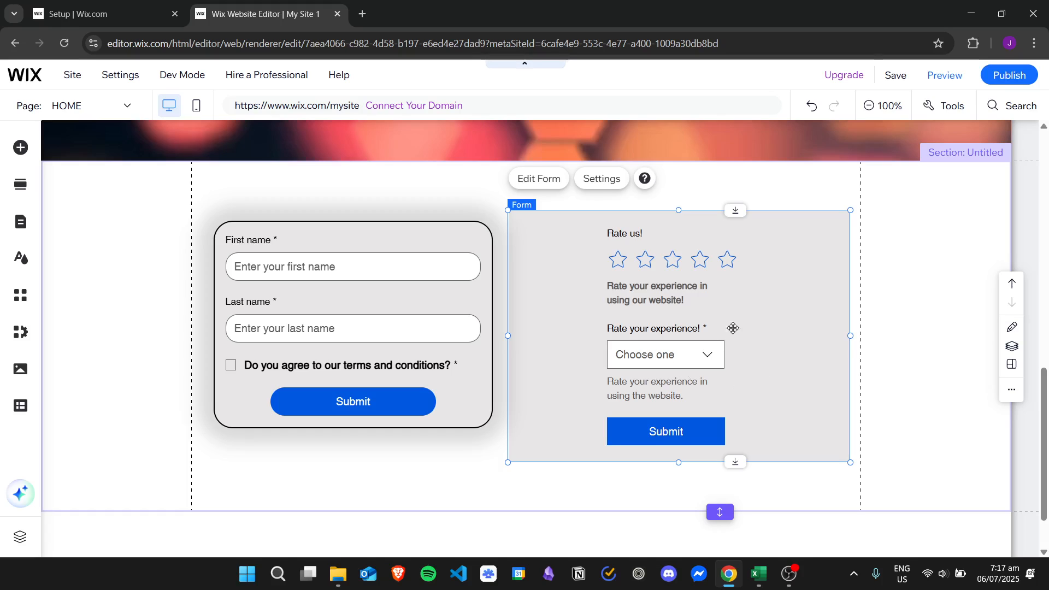
pyautogui.moveTo(850, 339); pyautogui.dragTo(827, 349)
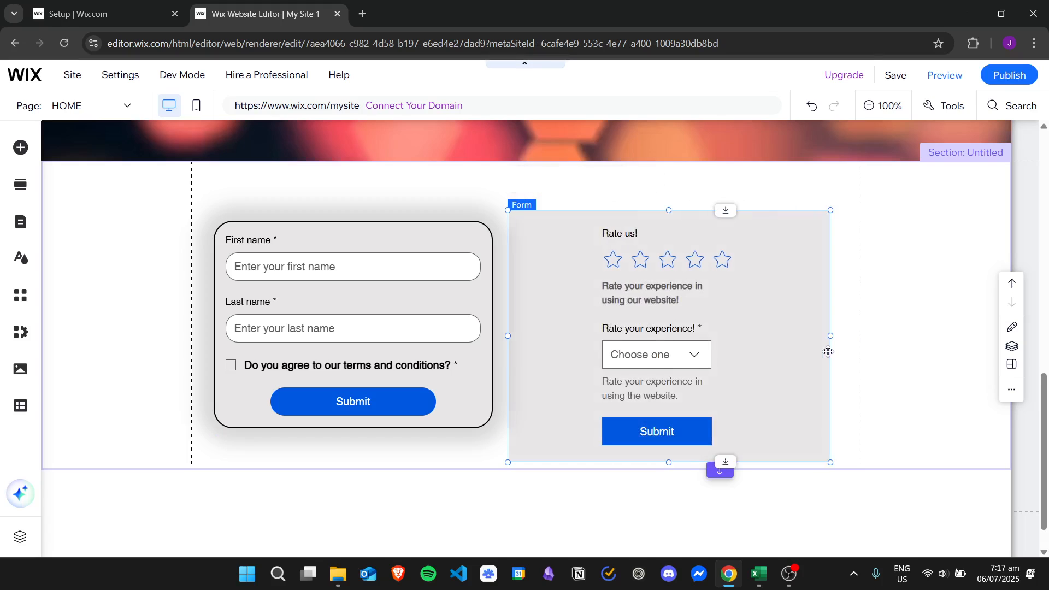
pyautogui.moveTo(780, 320); pyautogui.dragTo(796, 325)
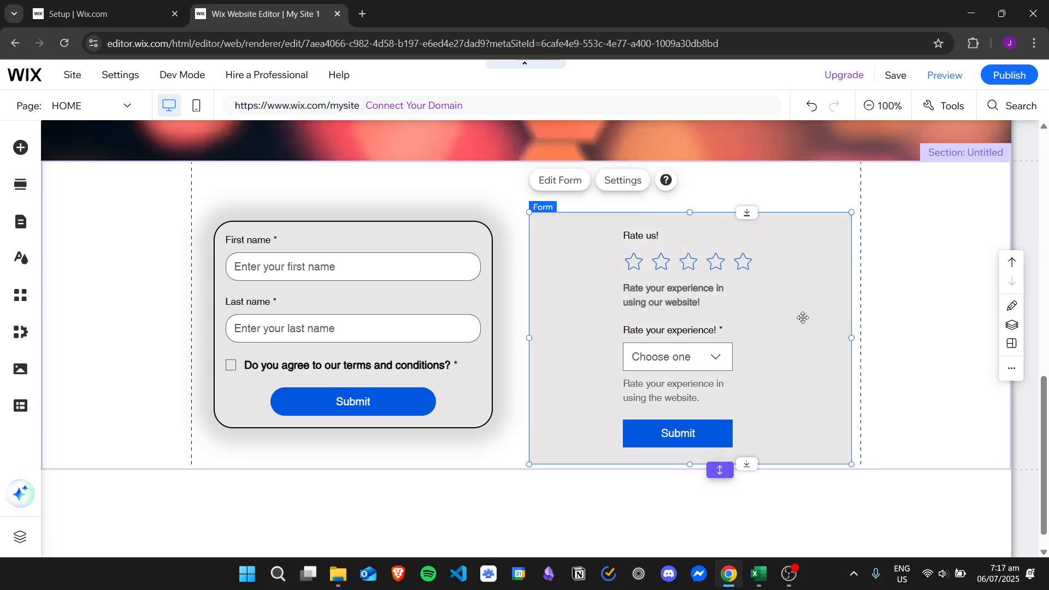
pyautogui.click(634, 182)
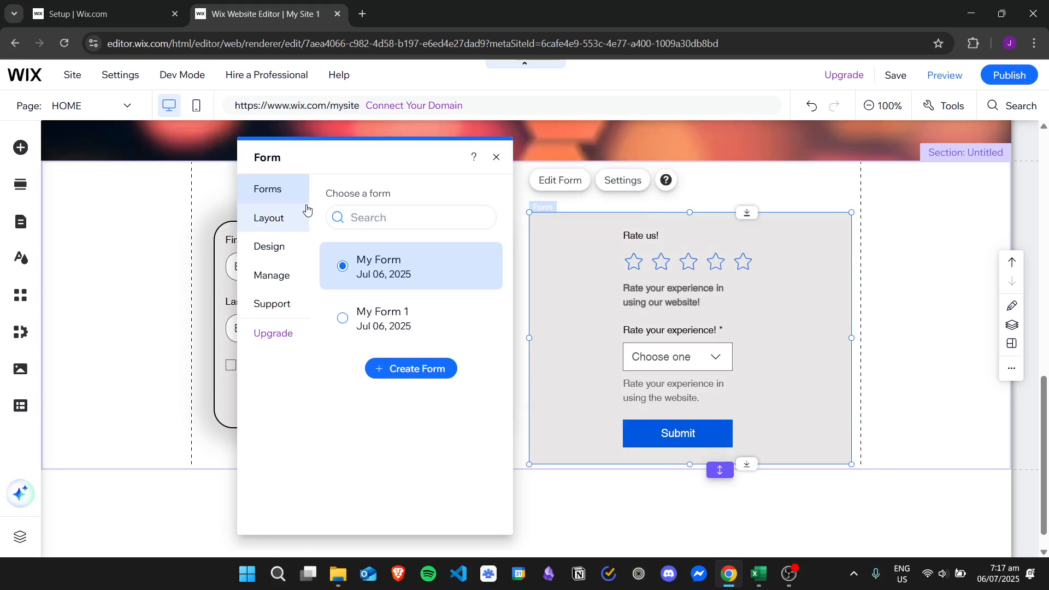
# Set form padding to 29 px sides and 17 px top/bottom, and widen row and column spacing
pyautogui.click(294, 222)
pyautogui.moveTo(365, 248)
pyautogui.mouseDown()
pyautogui.moveTo(403, 247)
pyautogui.moveTo(359, 243)
pyautogui.mouseUp()
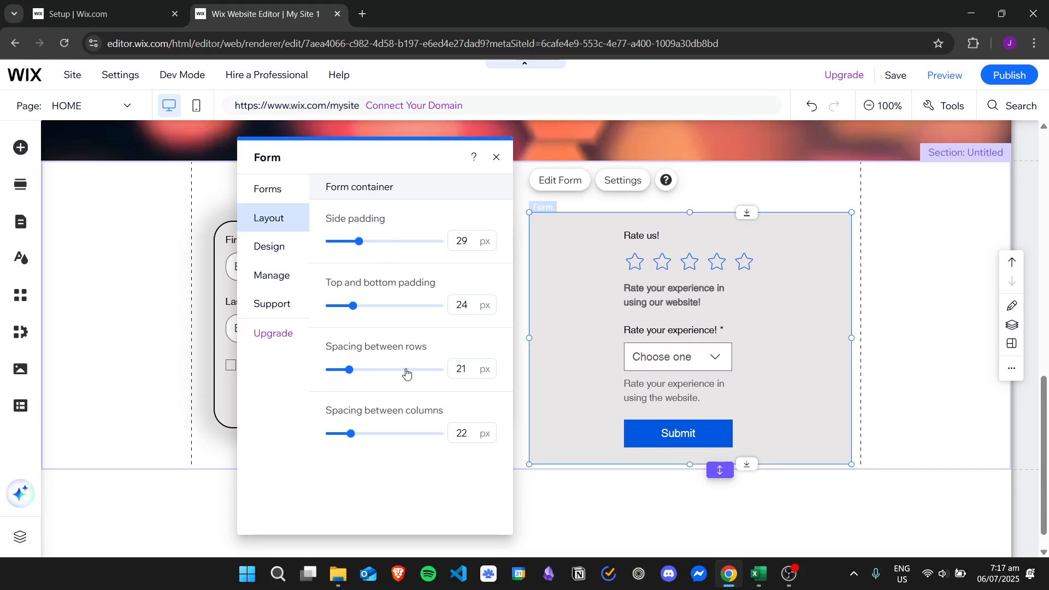
pyautogui.moveTo(352, 305)
pyautogui.mouseDown()
pyautogui.moveTo(375, 306)
pyautogui.moveTo(344, 305)
pyautogui.mouseUp()
pyautogui.moveTo(352, 369)
pyautogui.mouseDown()
pyautogui.moveTo(386, 369)
pyautogui.moveTo(352, 370)
pyautogui.mouseUp()
pyautogui.moveTo(338, 370); pyautogui.dragTo(341, 370)
pyautogui.moveTo(350, 433)
pyautogui.mouseDown()
pyautogui.moveTo(389, 433)
pyautogui.moveTo(336, 433)
pyautogui.mouseUp()
pyautogui.click(290, 242)
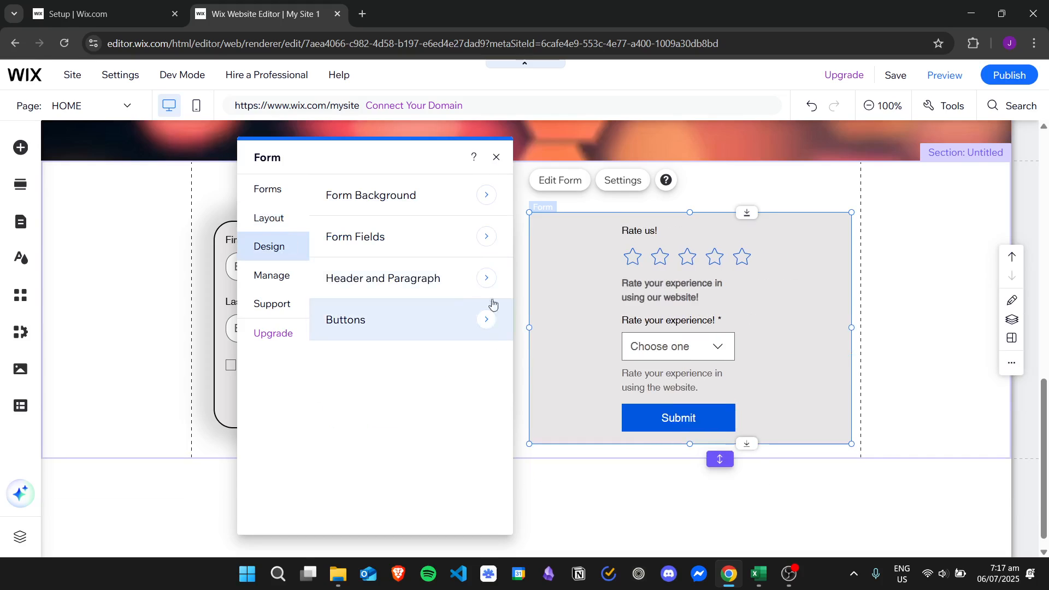
# Give the form background a grey fill
pyautogui.click(469, 202)
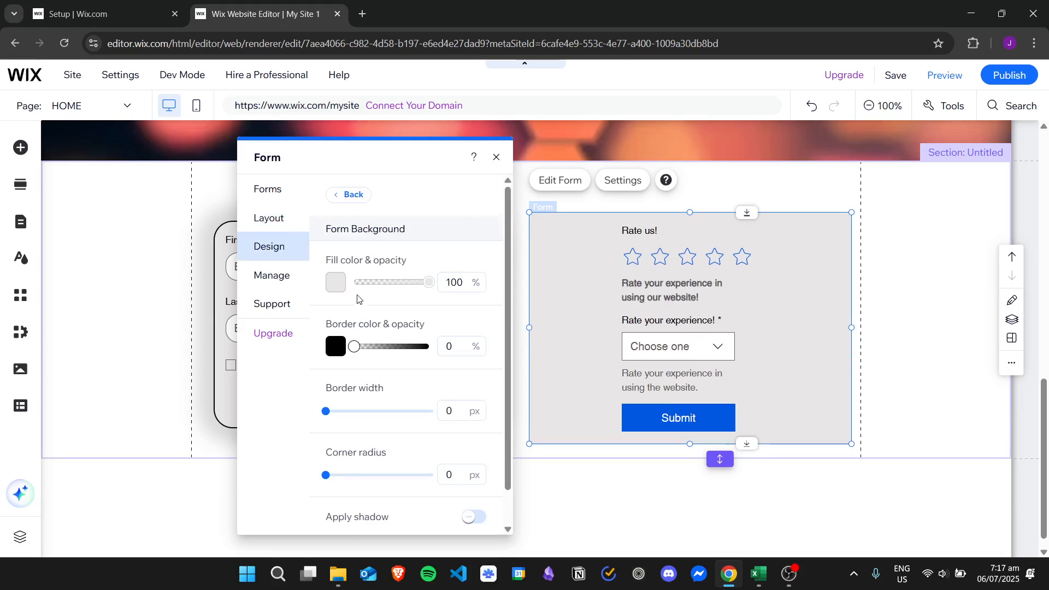
pyautogui.click(336, 282)
pyautogui.click(373, 355)
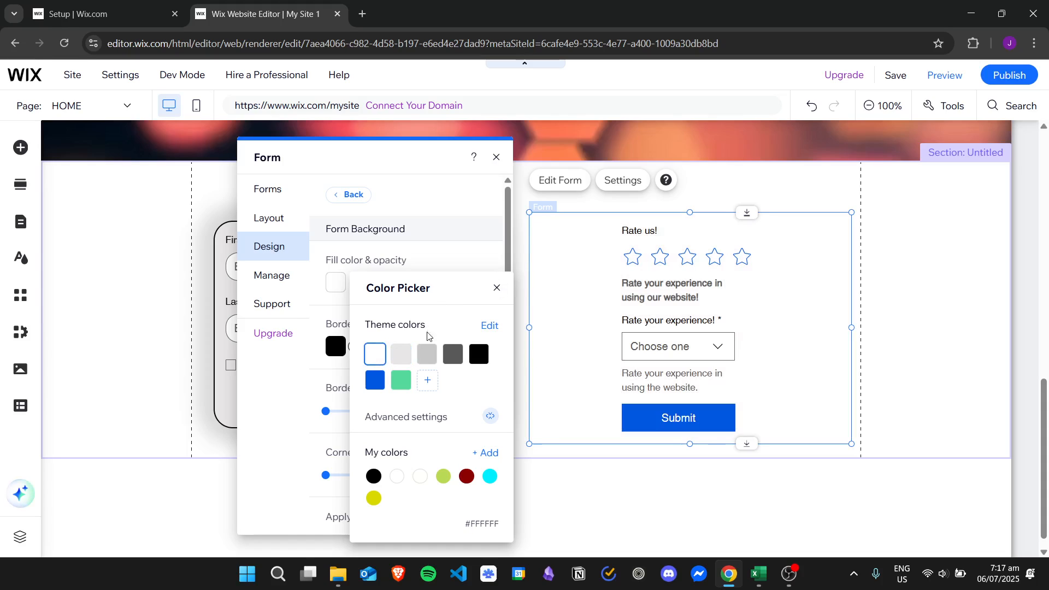
pyautogui.click(422, 355)
pyautogui.click(497, 295)
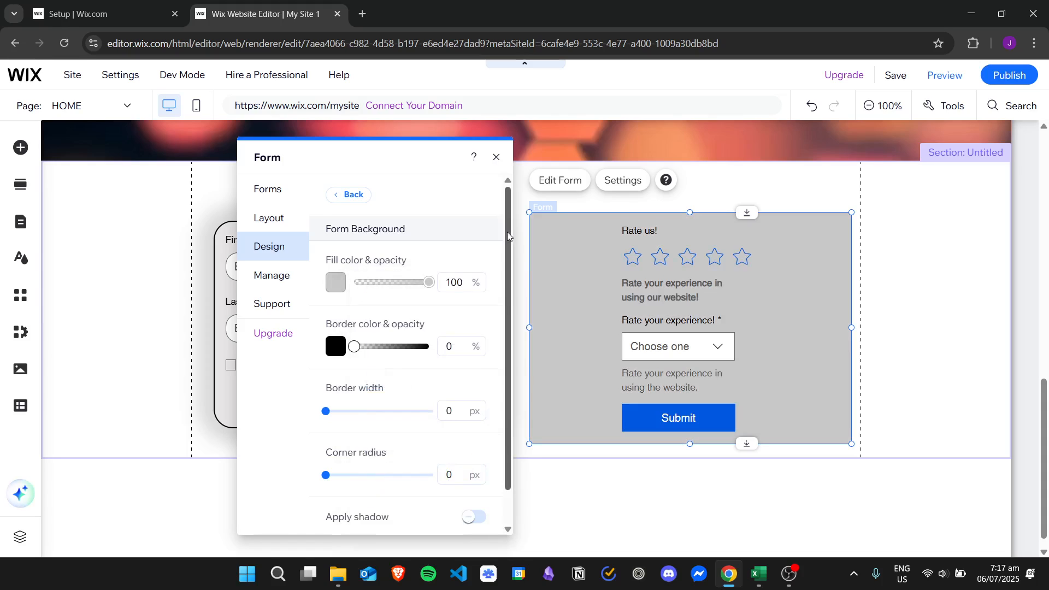
# Make the black border fully opaque and thicker, and round the corners to 20 px
pyautogui.scroll(-2, 507, 232)
pyautogui.moveTo(355, 307); pyautogui.dragTo(445, 308)
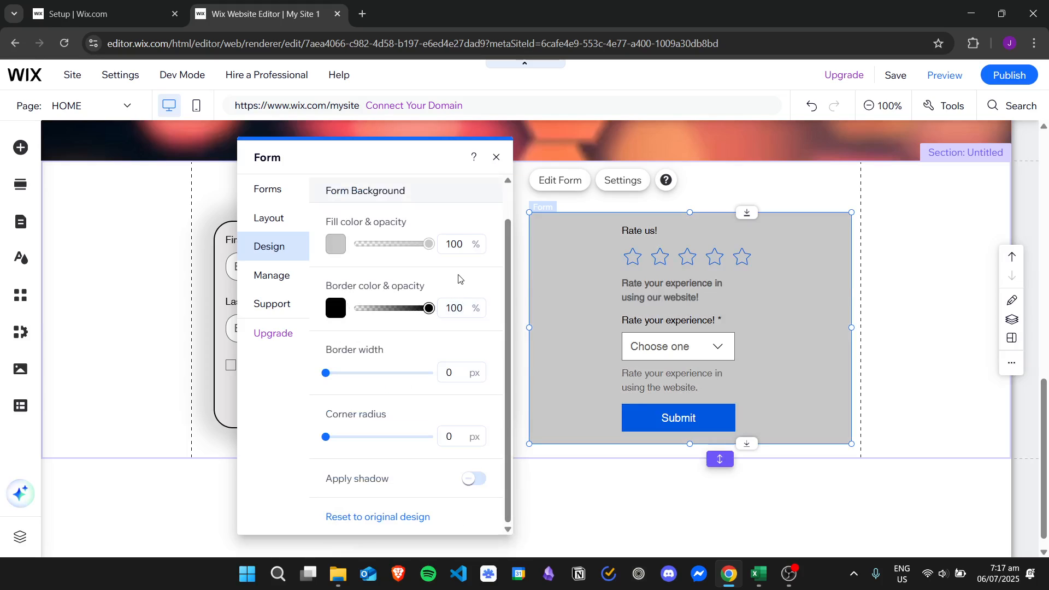
pyautogui.moveTo(333, 371)
pyautogui.mouseDown()
pyautogui.moveTo(356, 373)
pyautogui.moveTo(340, 376)
pyautogui.mouseUp()
pyautogui.moveTo(349, 443); pyautogui.dragTo(347, 439)
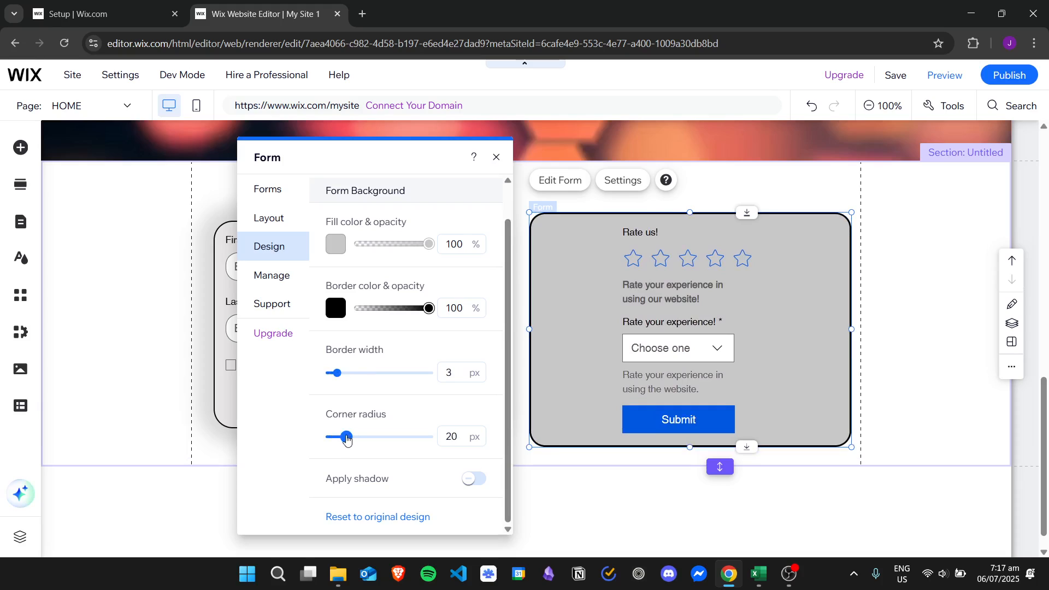
# Apply a drop shadow to the form and increase its size
pyautogui.click(476, 478)
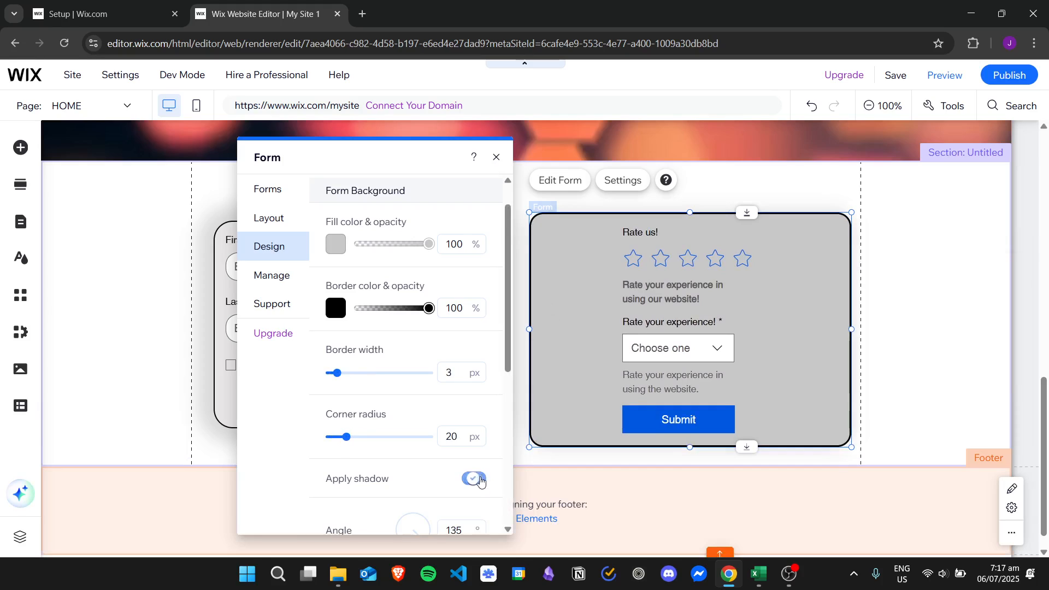
pyautogui.scroll(-2, 510, 417)
pyautogui.scroll(-2, 509, 417)
pyautogui.moveTo(325, 418); pyautogui.dragTo(381, 420)
pyautogui.moveTo(509, 326); pyautogui.dragTo(511, 183)
pyautogui.click(278, 276)
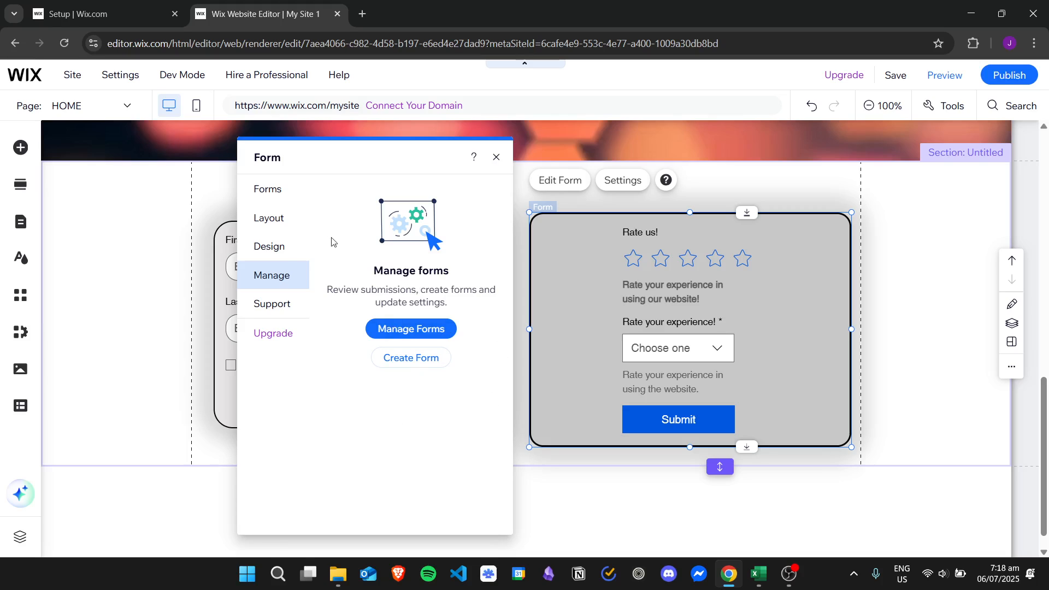
# Revisit the Form Background settings and return to the design categories list
pyautogui.click(271, 246)
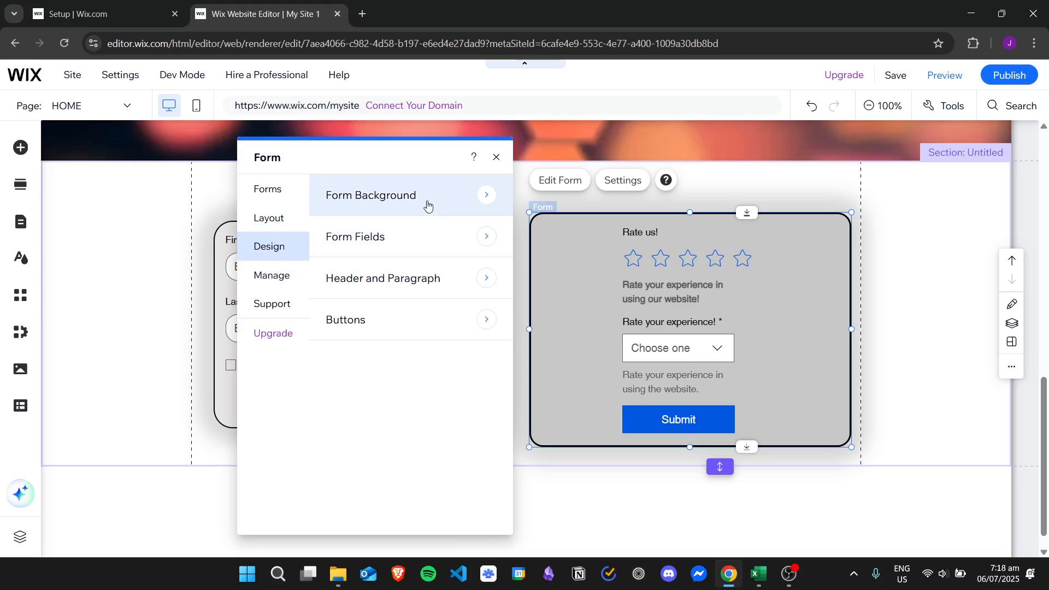
pyautogui.click(462, 198)
pyautogui.moveTo(501, 211); pyautogui.dragTo(501, 417)
pyautogui.scroll(5, 503, 421)
pyautogui.click(361, 188)
# In Form Fields styles, try Bottom and None borders, then keep All sides
pyautogui.click(397, 255)
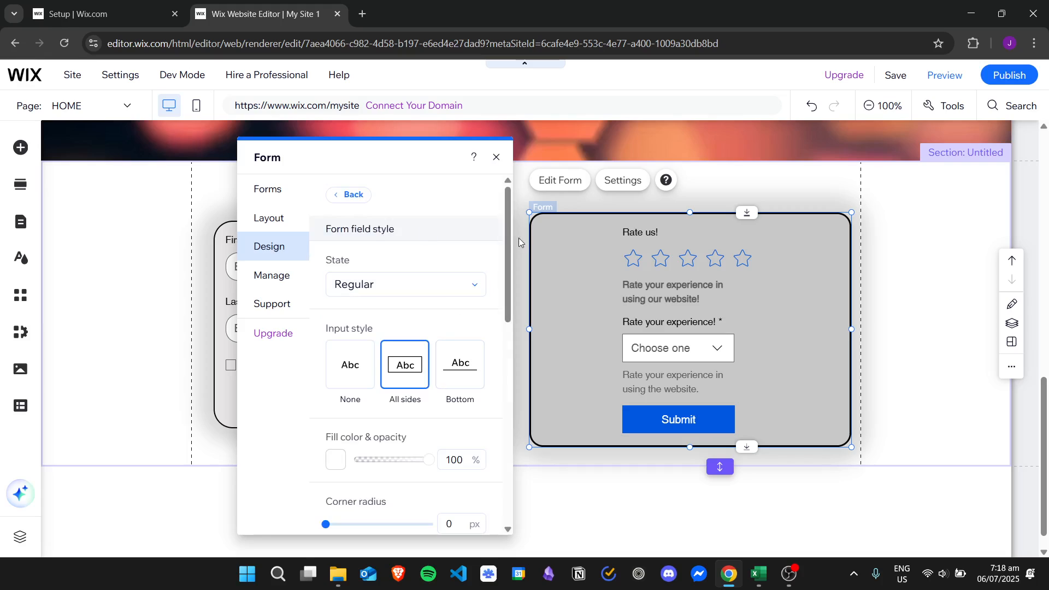
pyautogui.moveTo(507, 234); pyautogui.dragTo(509, 264)
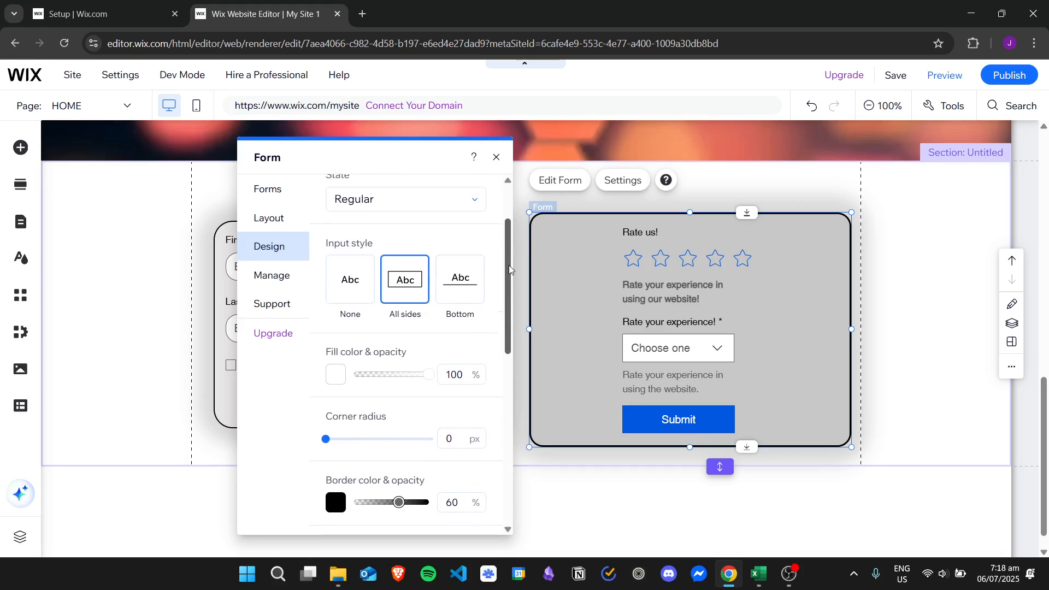
pyautogui.click(460, 281)
pyautogui.click(372, 292)
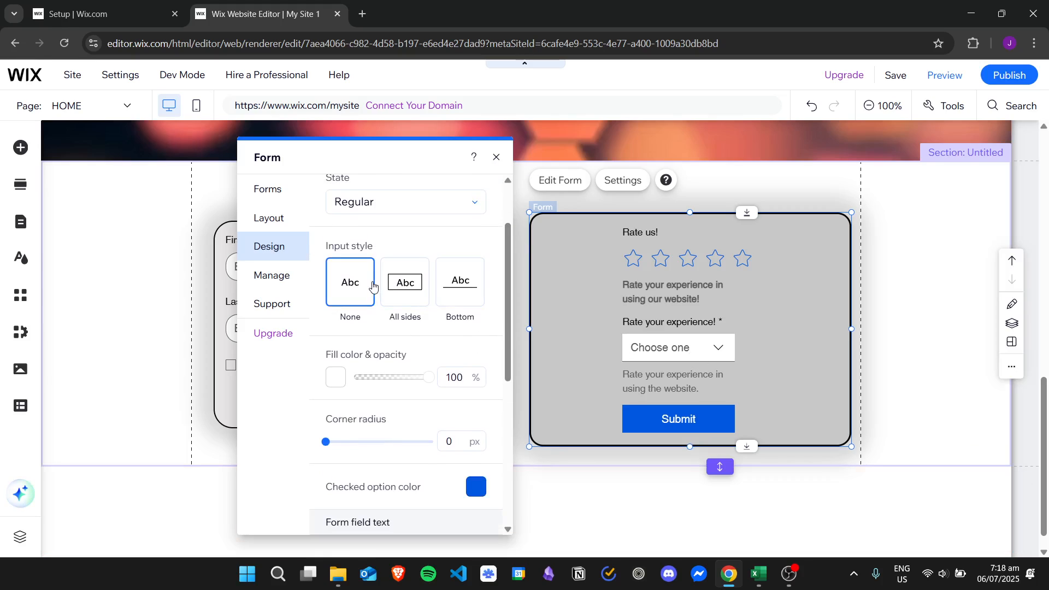
pyautogui.click(406, 284)
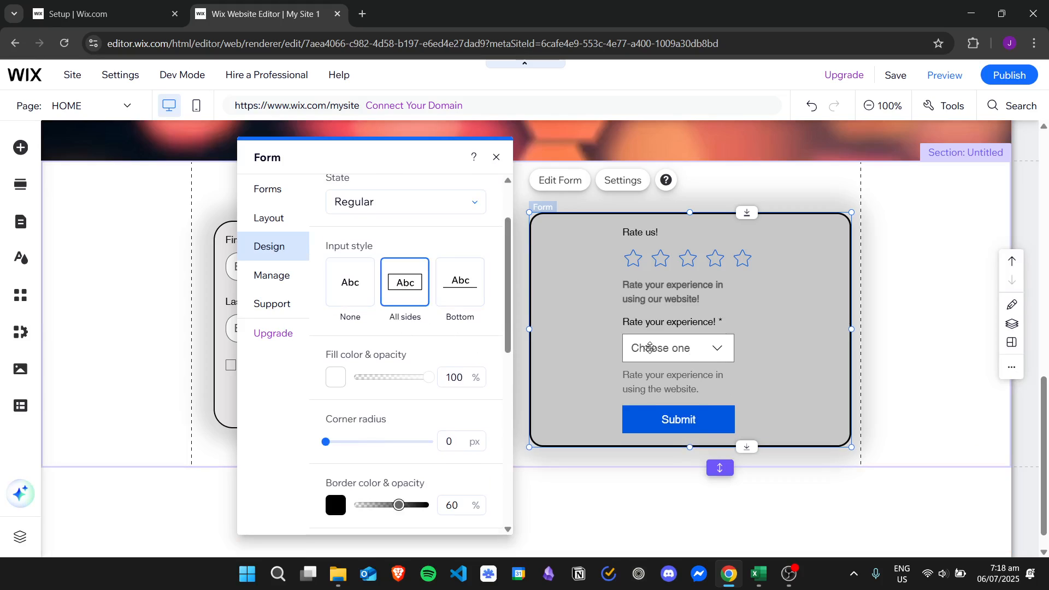
pyautogui.click(447, 290)
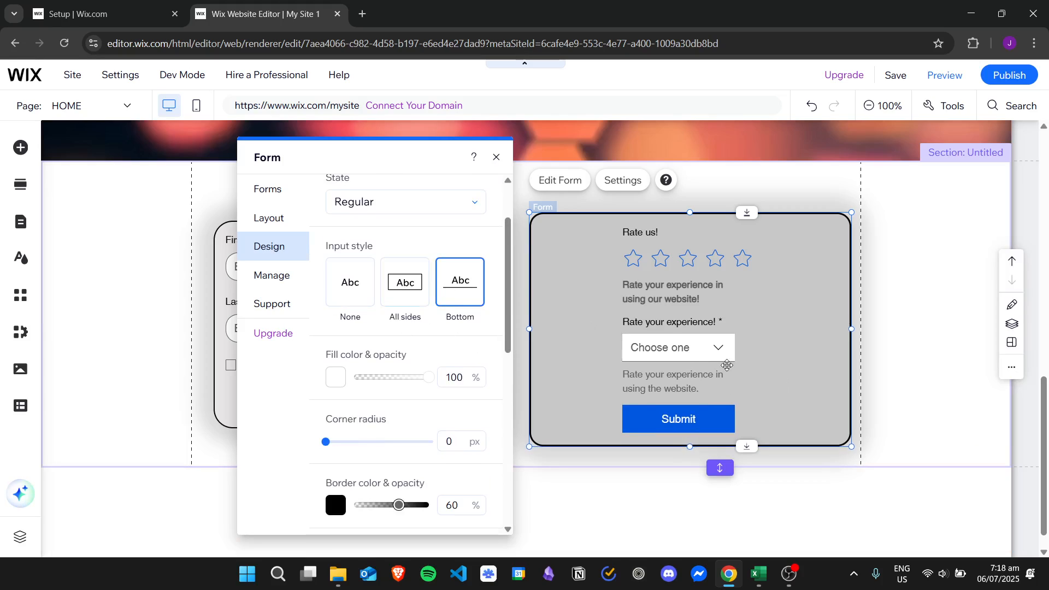
pyautogui.click(426, 306)
pyautogui.moveTo(506, 233); pyautogui.dragTo(507, 207)
pyautogui.click(419, 244)
pyautogui.click(405, 297)
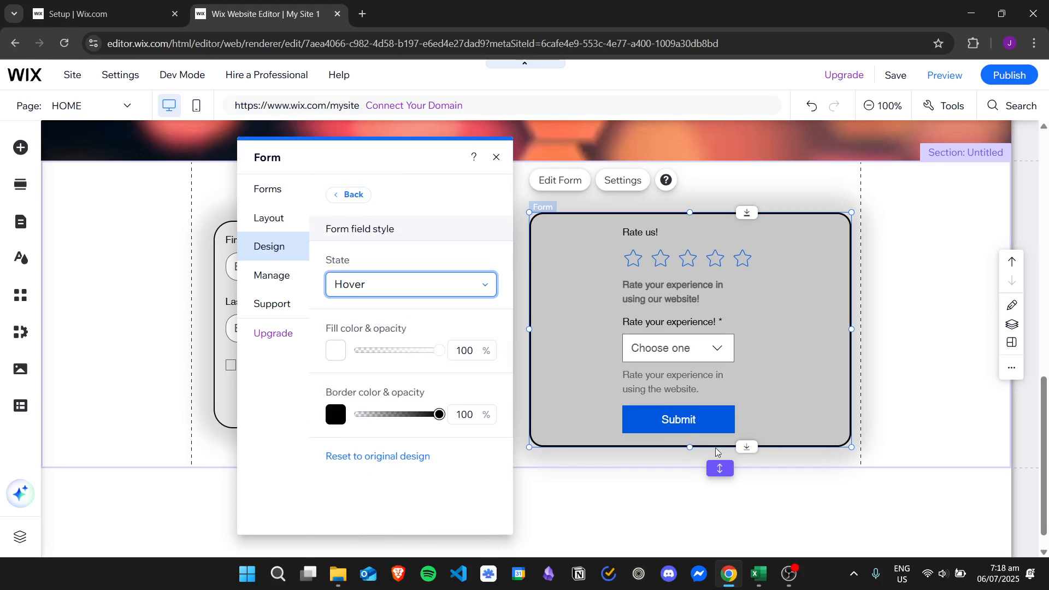
pyautogui.click(484, 284)
pyautogui.click(402, 360)
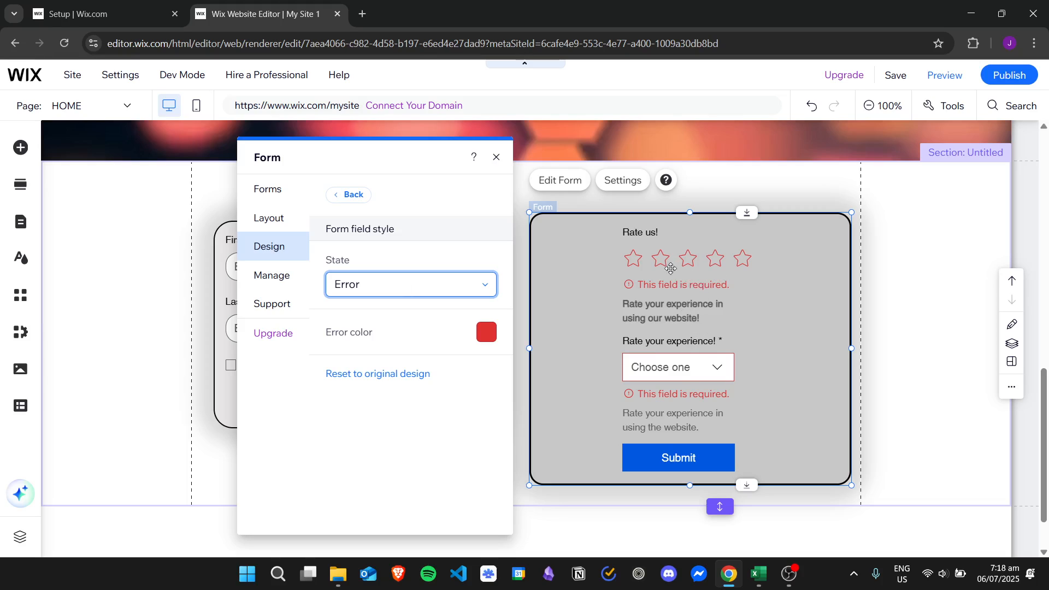
pyautogui.click(372, 300)
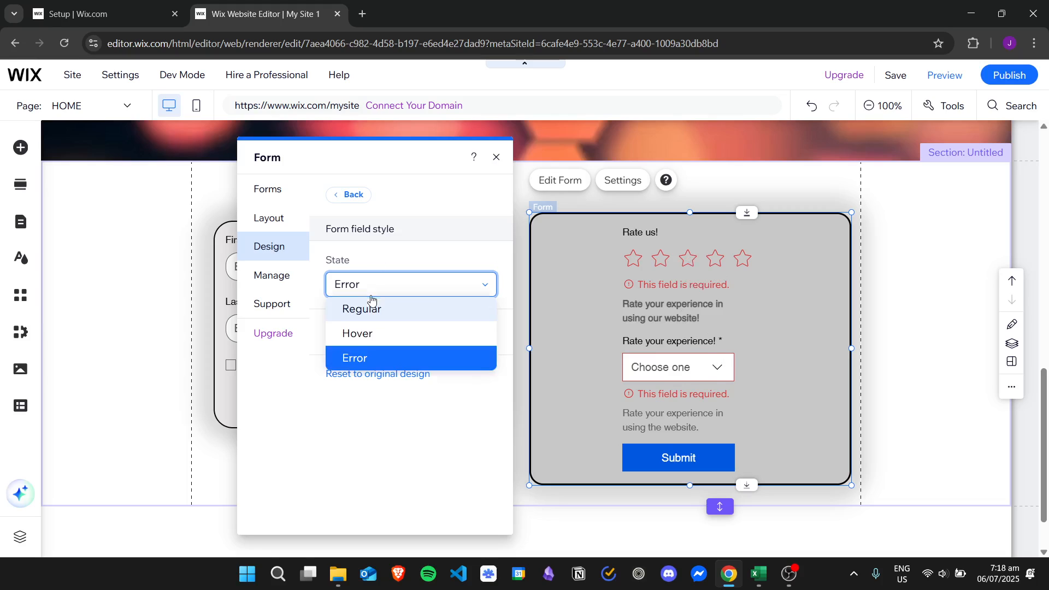
pyautogui.click(466, 309)
pyautogui.moveTo(507, 250); pyautogui.dragTo(525, 322)
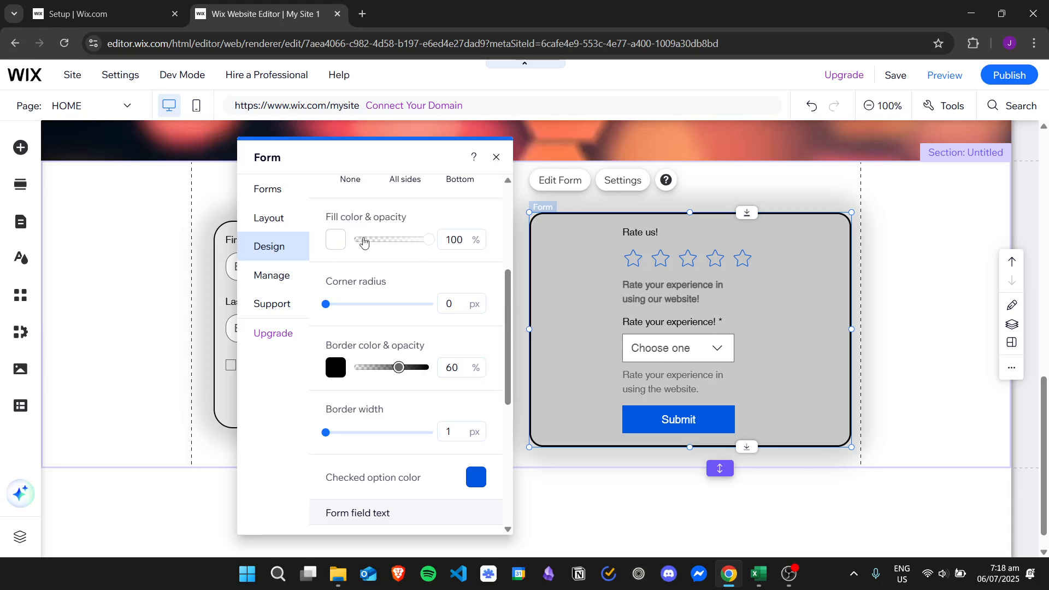
# Try dark grey for the input field fill, revert it to white #FFFFFF, and close the Form panel
pyautogui.click(336, 239)
pyautogui.click(453, 311)
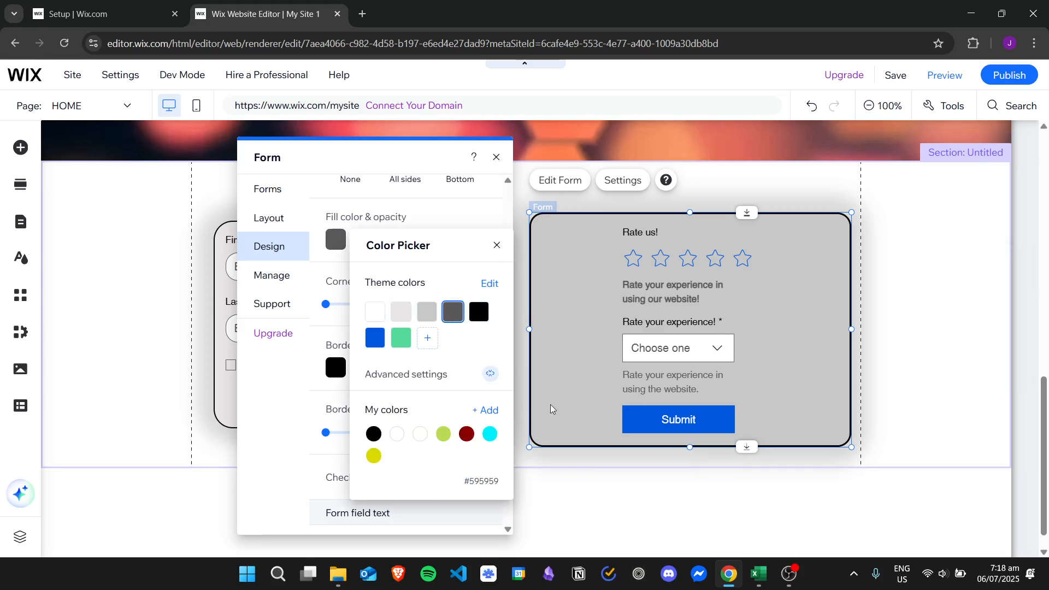
pyautogui.click(374, 311)
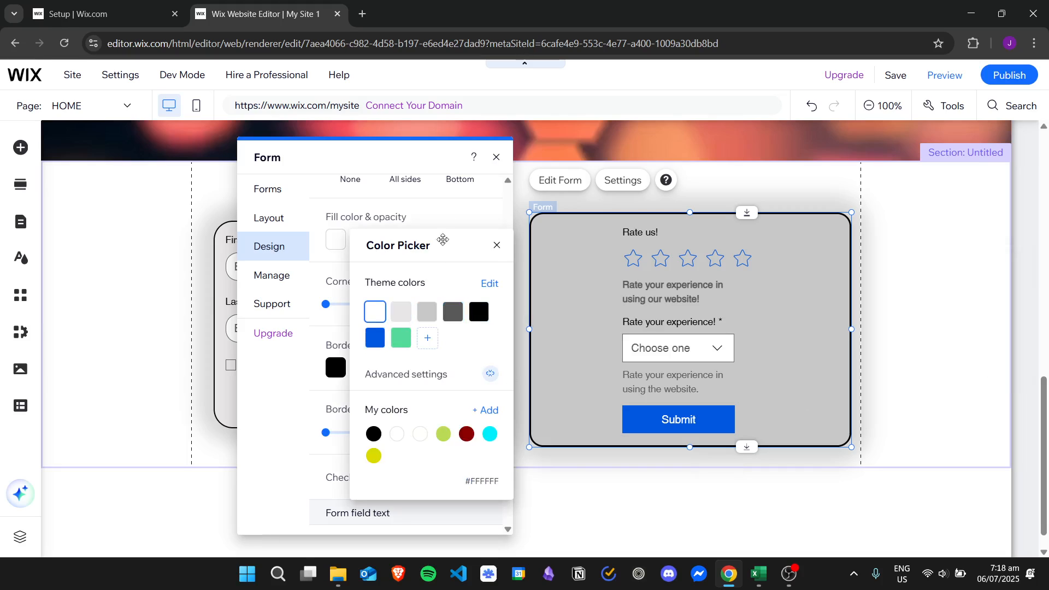
pyautogui.click(496, 247)
pyautogui.scroll(-1, 397, 306)
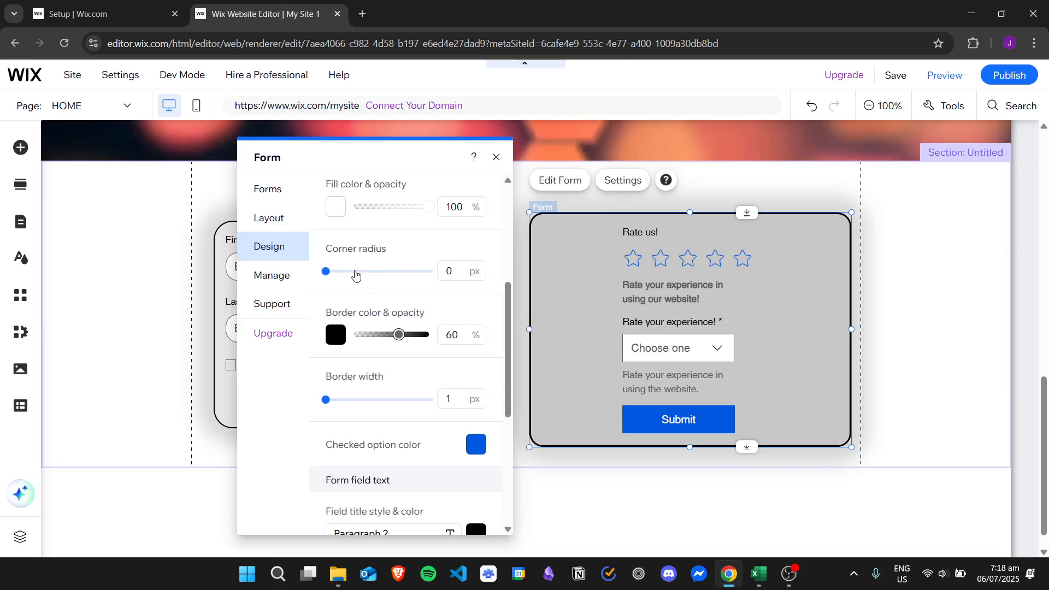
pyautogui.scroll(-2, 447, 310)
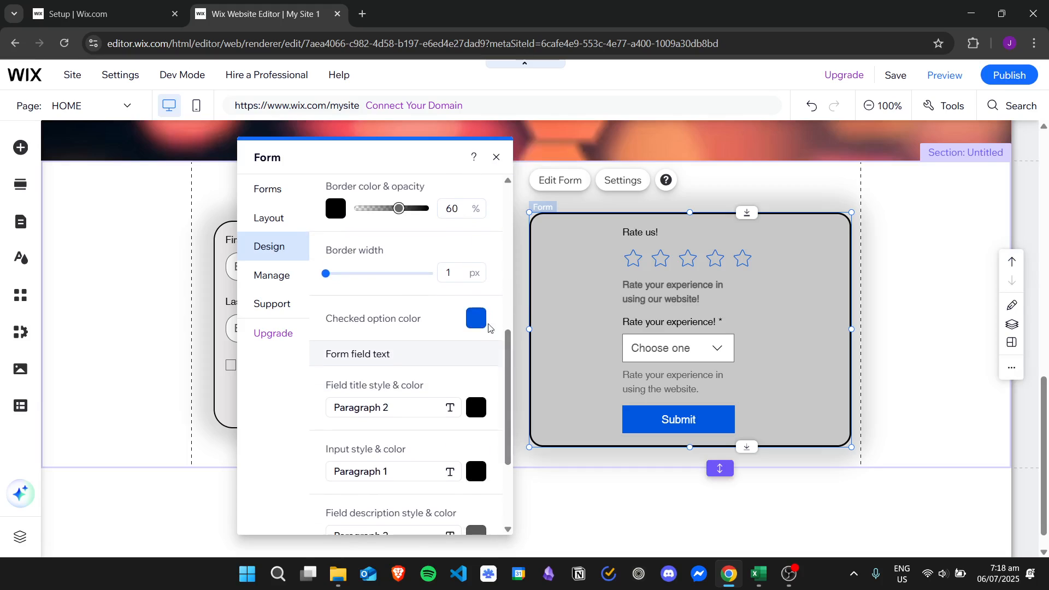
pyautogui.moveTo(506, 333); pyautogui.dragTo(518, 420)
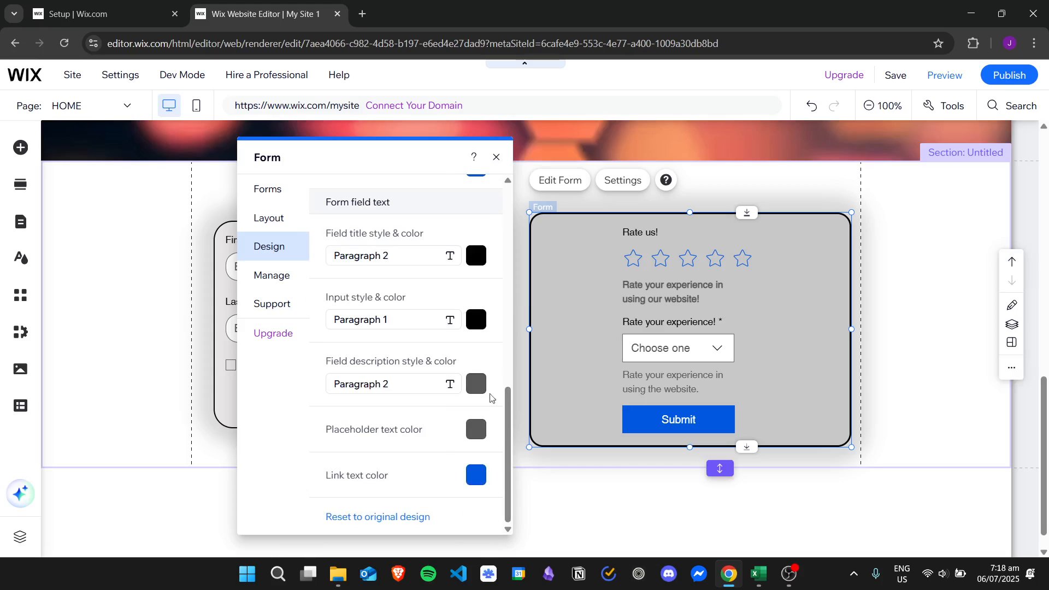
pyautogui.click(498, 158)
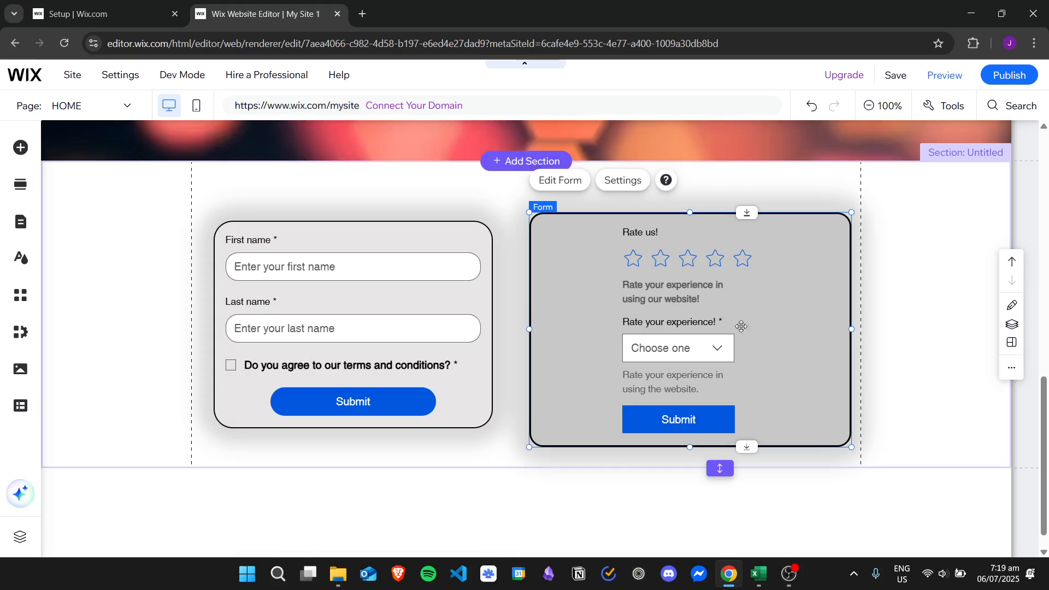
# In Preview mode, submit the rating form with four stars and Good as the experience rating
pyautogui.click(946, 80)
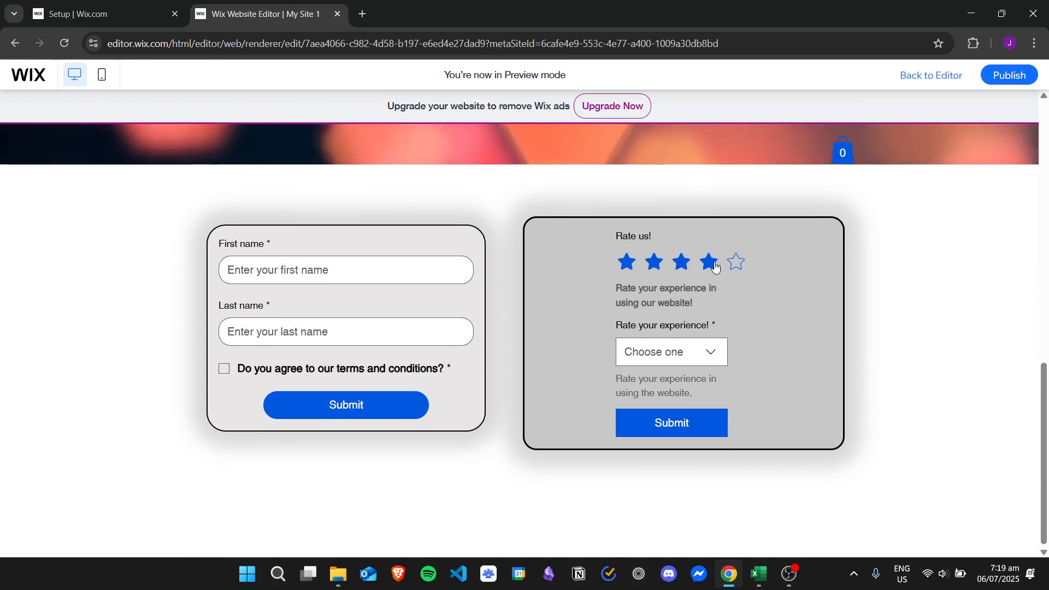
pyautogui.click(710, 264)
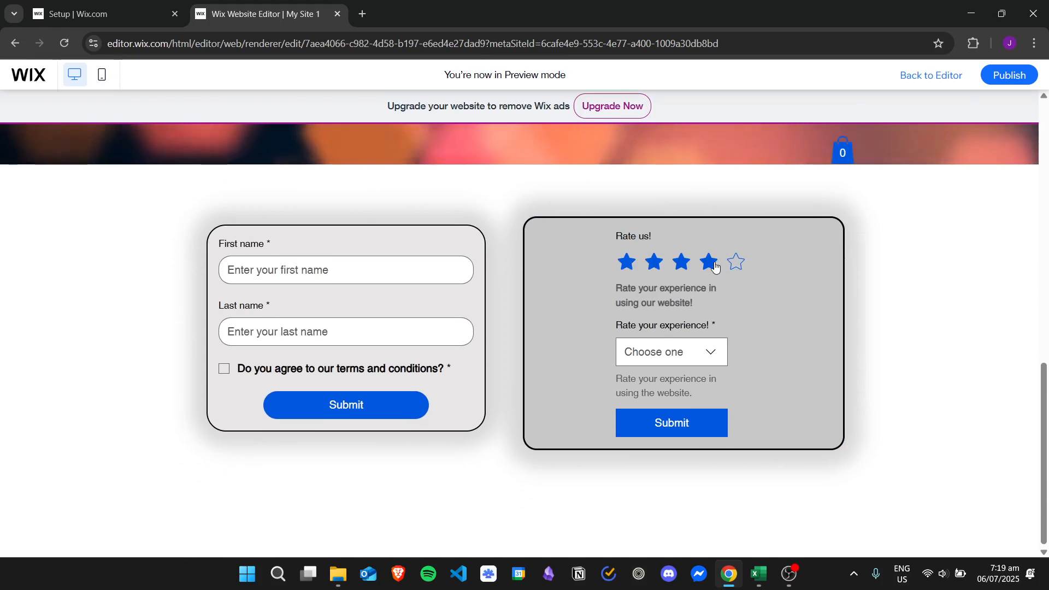
pyautogui.click(696, 352)
pyautogui.click(688, 415)
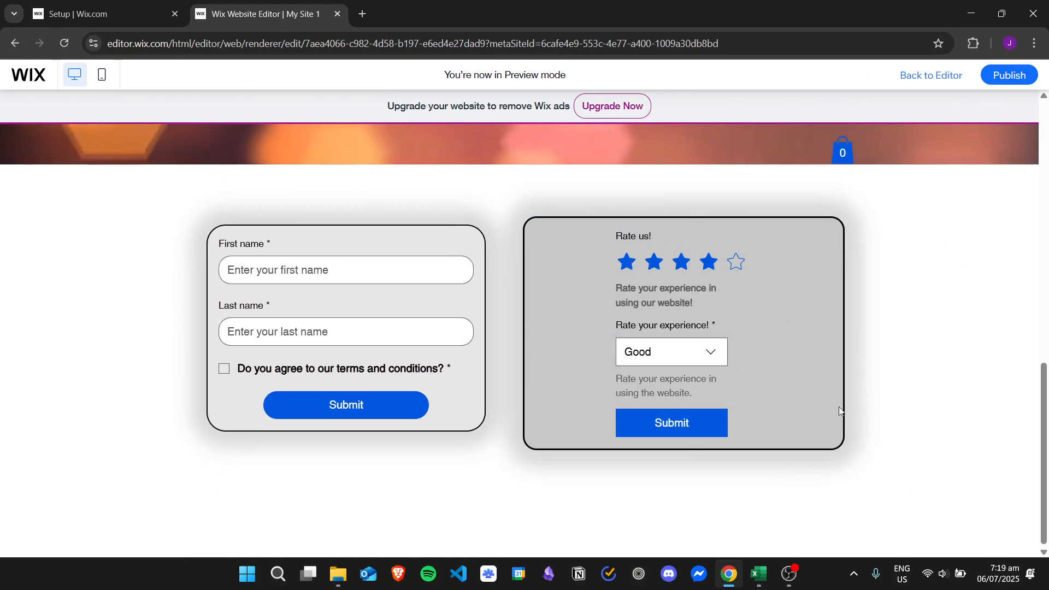
pyautogui.click(686, 407)
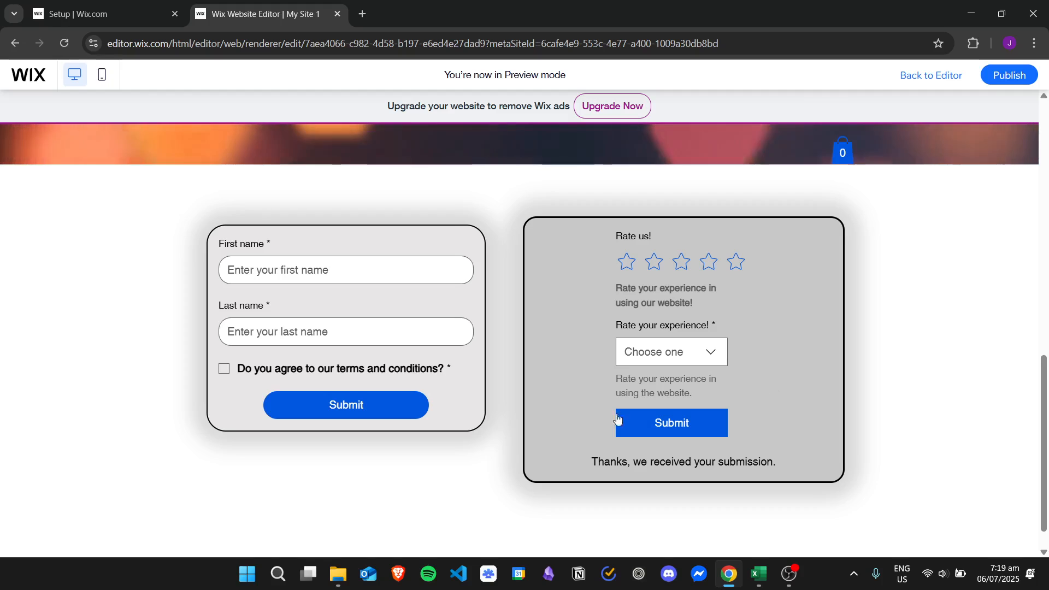